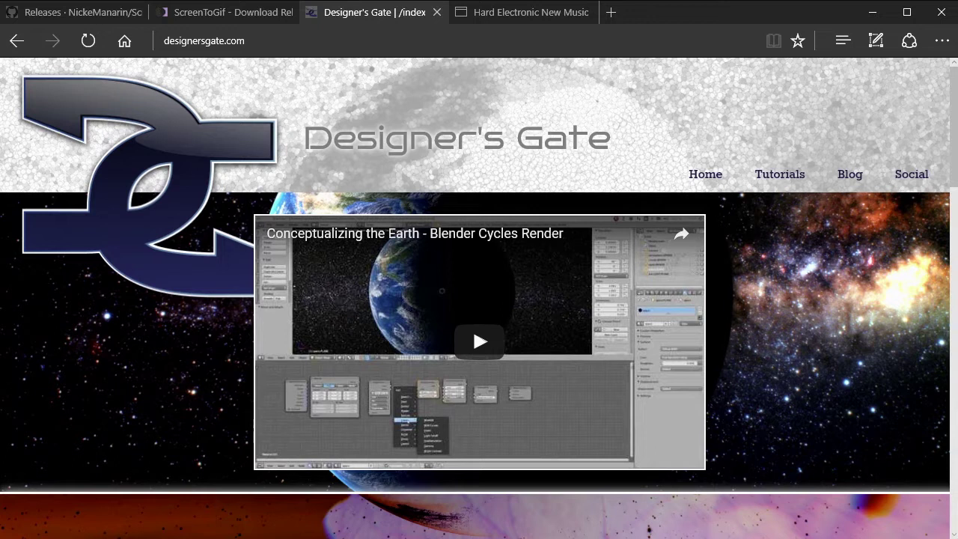
# Switch to the ScreenToGif CodePlex downloads tab in Edge
pyautogui.click(209, 13)
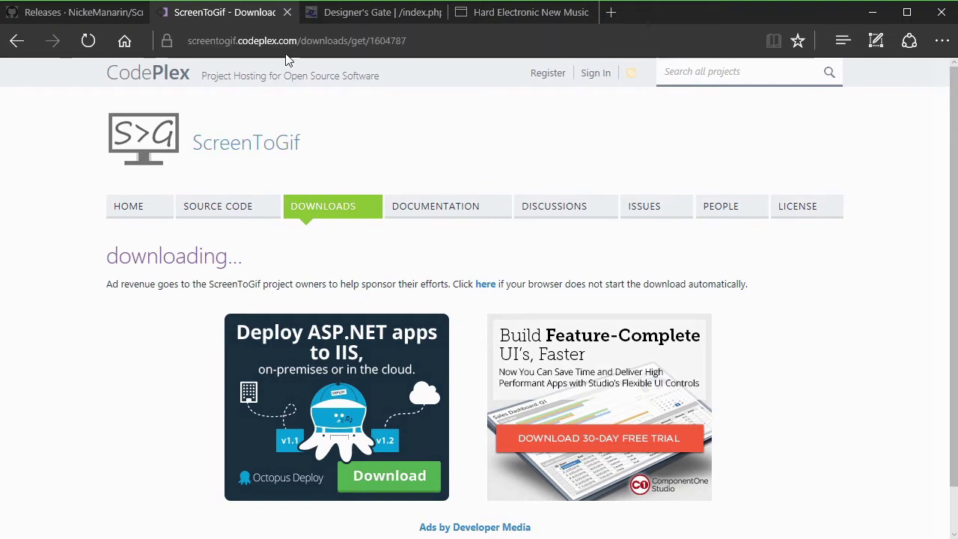
# Check the GitHub releases tab, then open the CodePlex ScreenToGif home page listing version 2.2
pyautogui.click(111, 14)
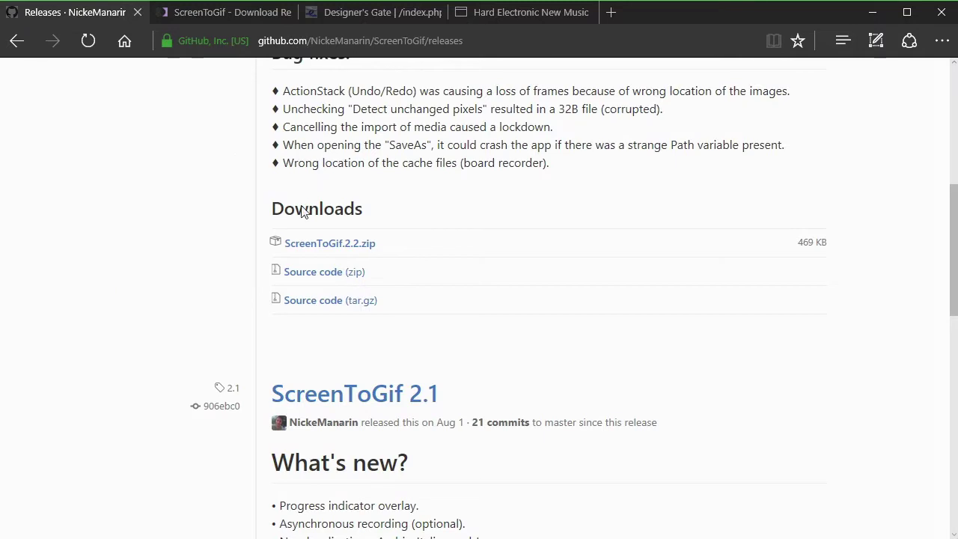
pyautogui.scroll(5, 303, 212)
pyautogui.scroll(1, 304, 212)
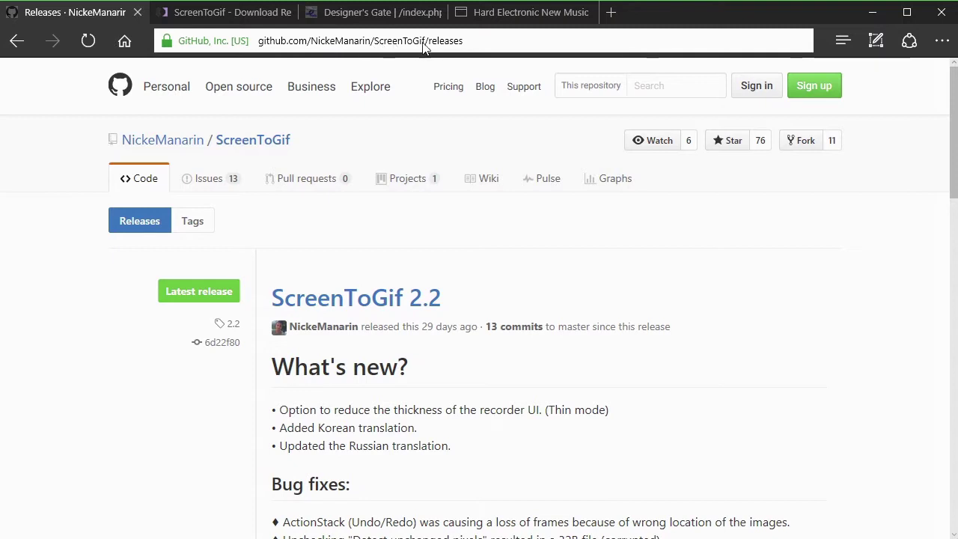
pyautogui.click(225, 12)
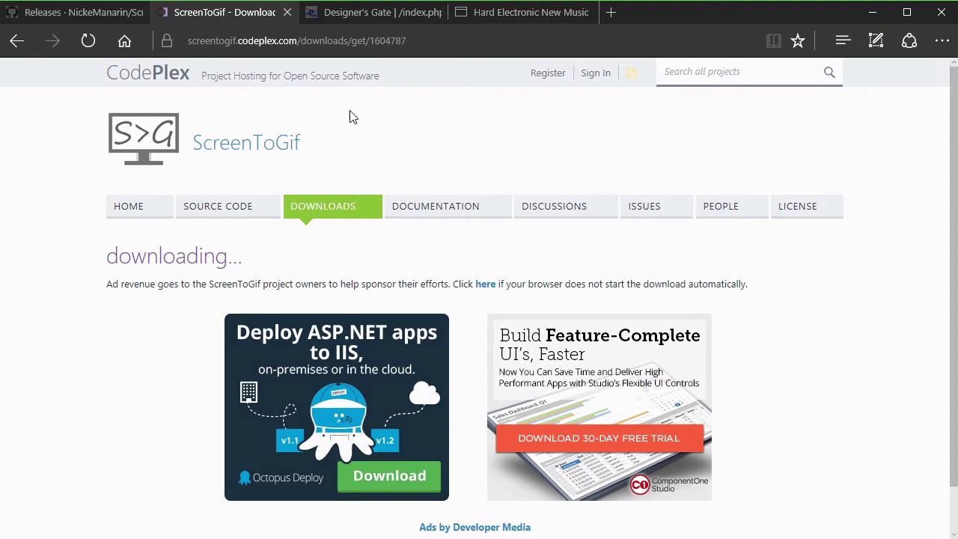
pyautogui.click(150, 134)
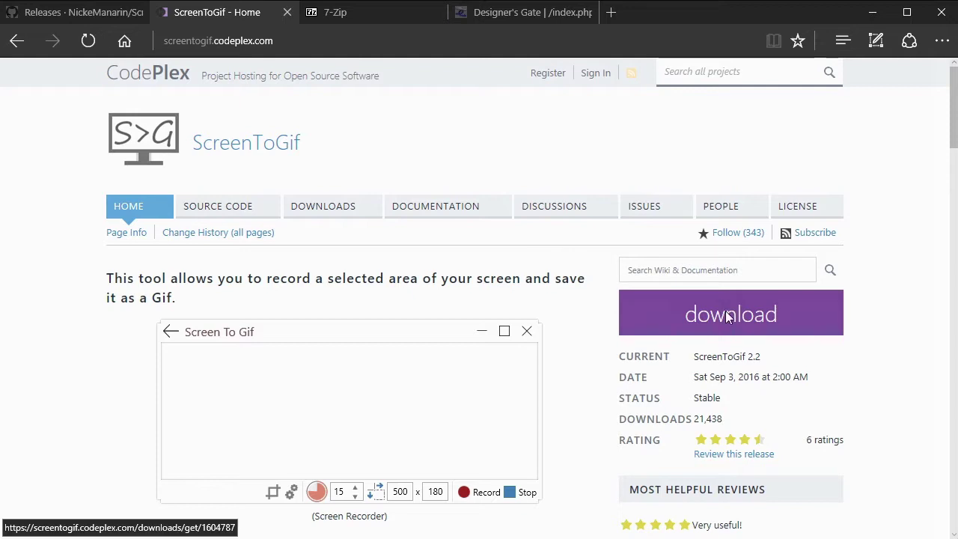
pyautogui.click(54, 17)
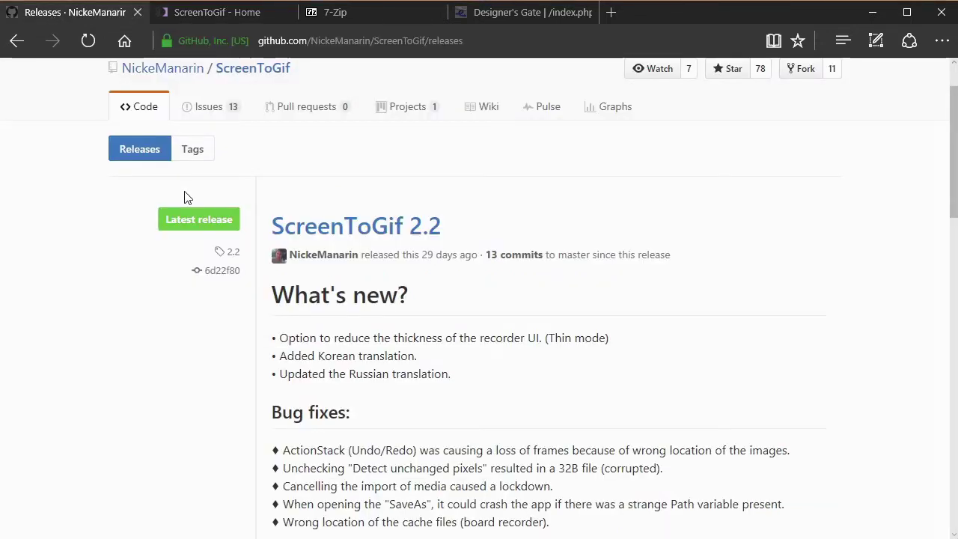
pyautogui.click(253, 68)
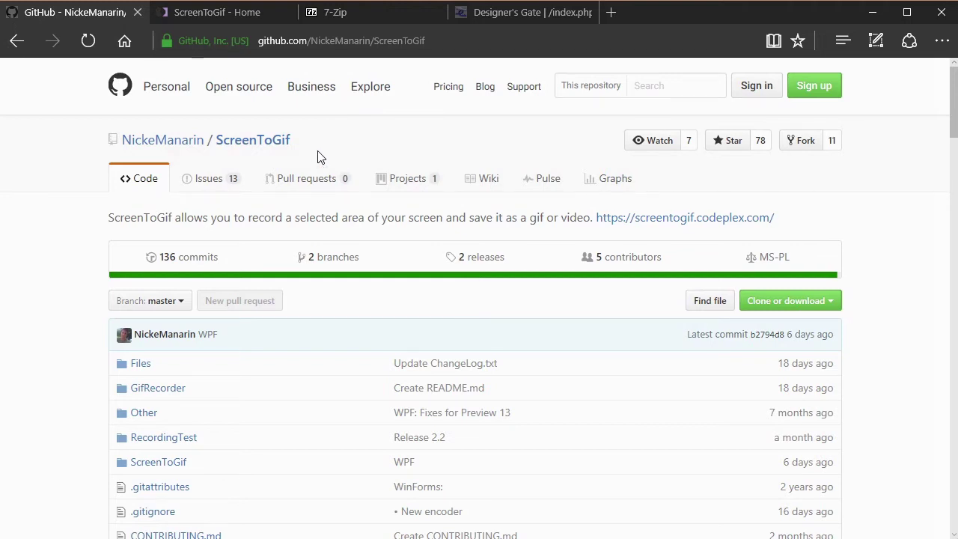
pyautogui.scroll(-3, 441, 220)
pyautogui.scroll(3, 424, 220)
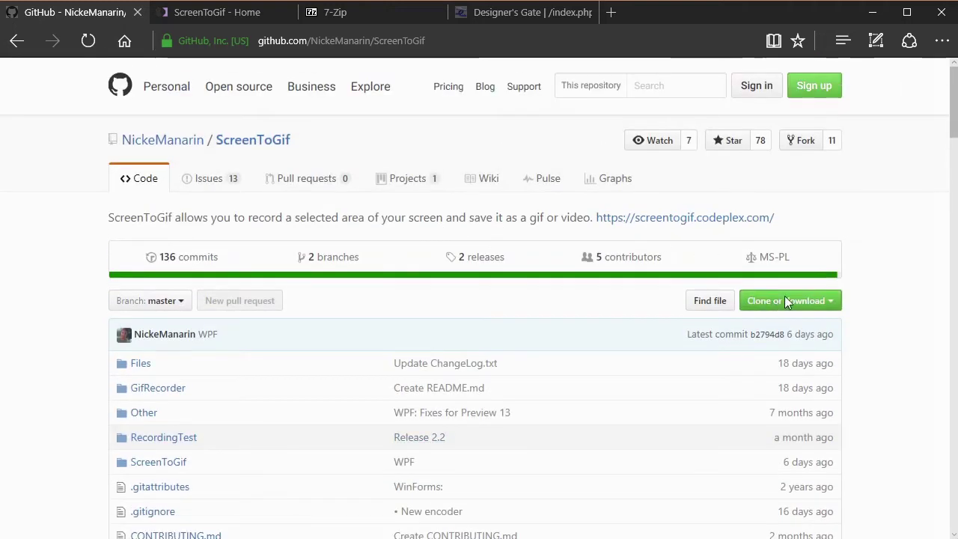
pyautogui.scroll(-2, 507, 352)
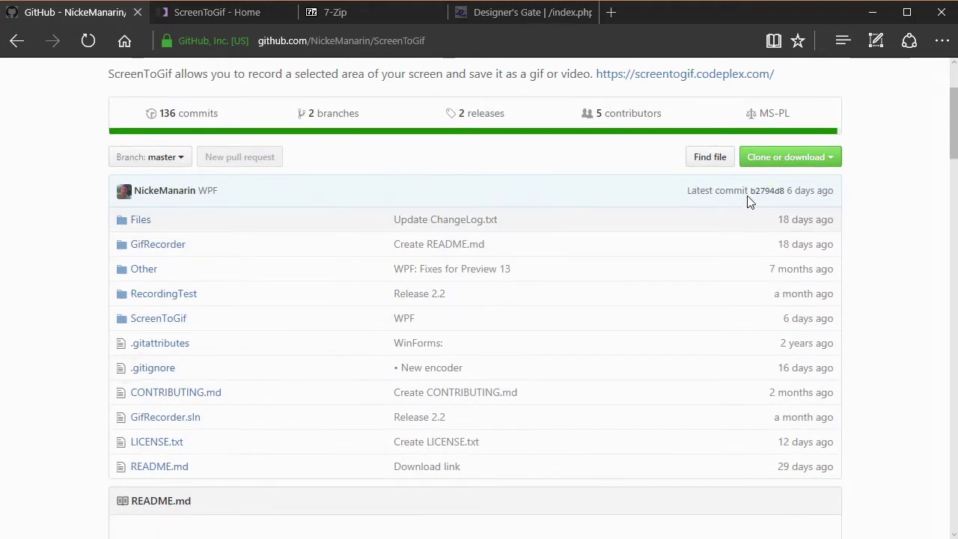
pyautogui.scroll(-4, 484, 351)
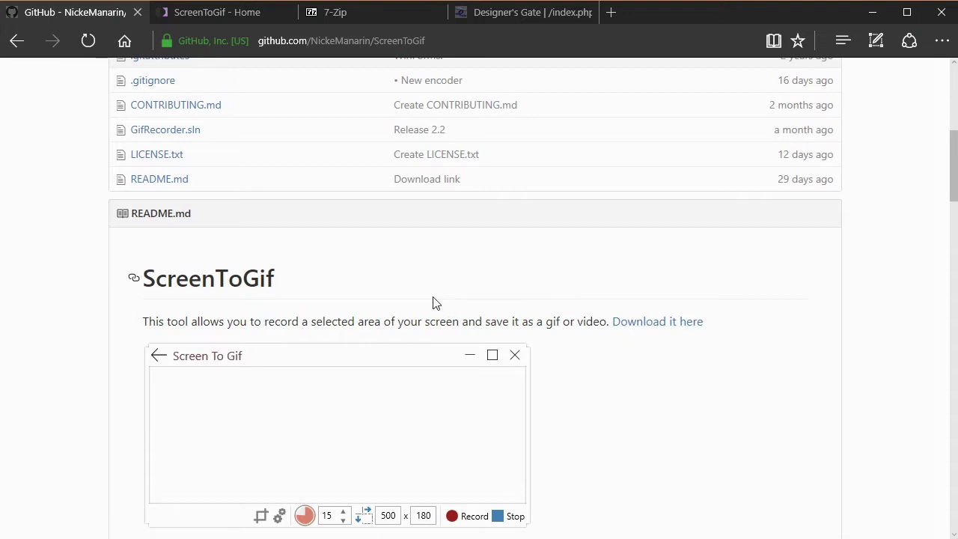
pyautogui.scroll(-1, 432, 304)
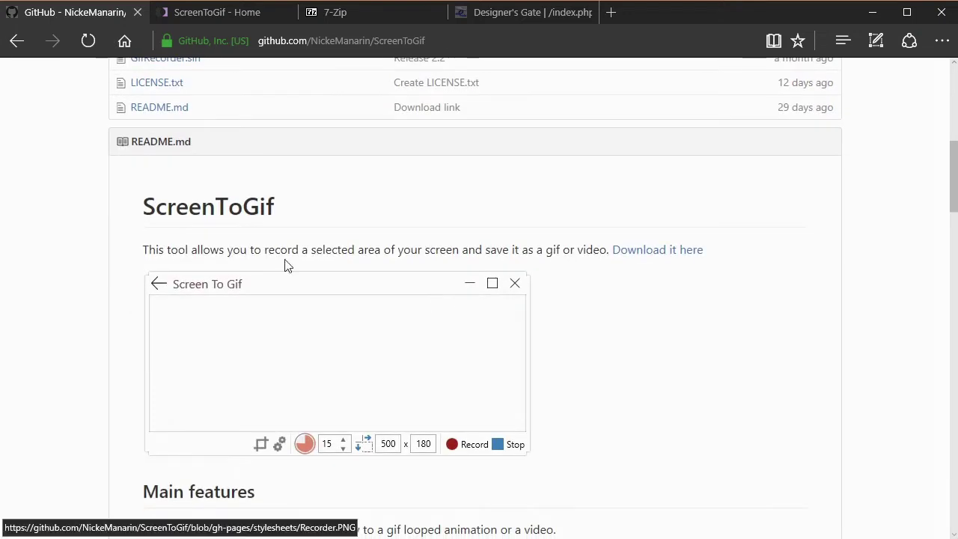
pyautogui.click(650, 254)
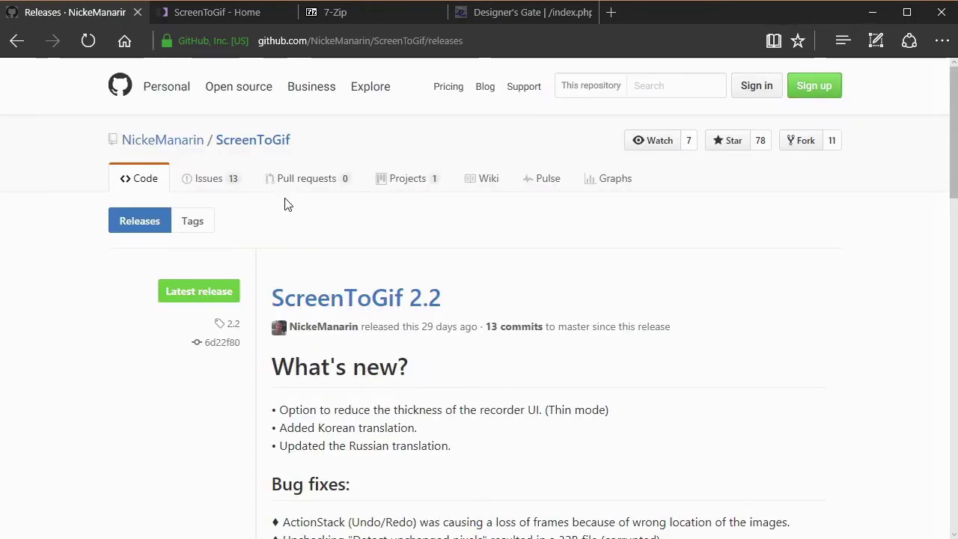
pyautogui.scroll(-6, 349, 280)
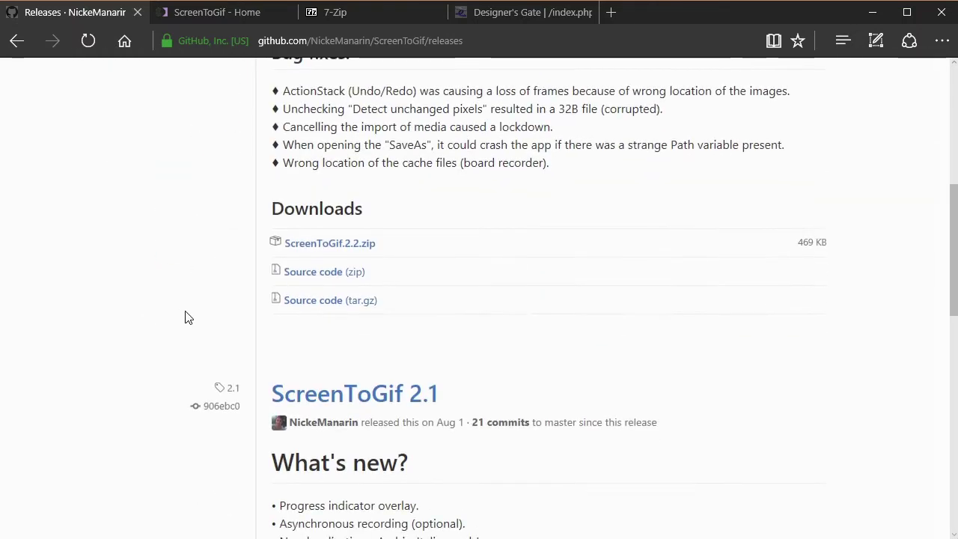
pyautogui.scroll(-10, 188, 318)
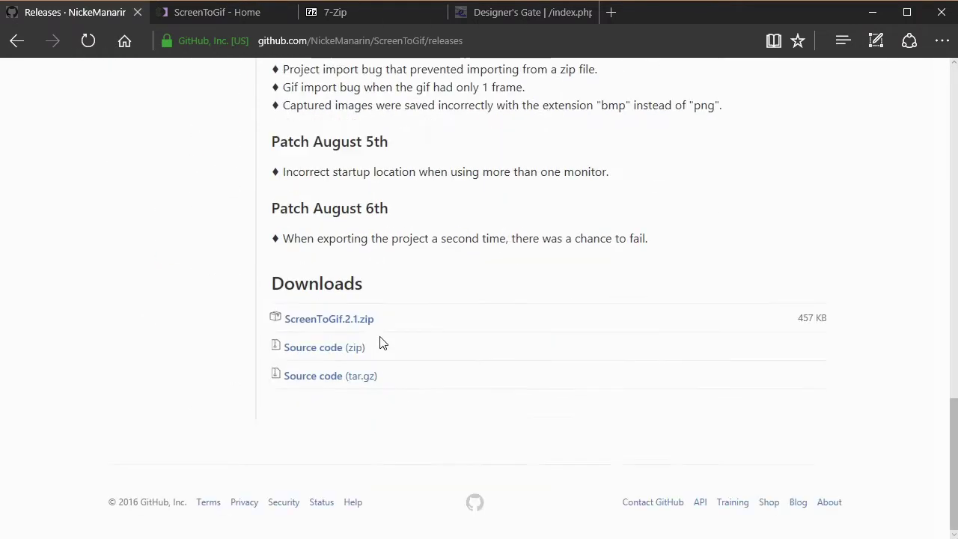
pyautogui.scroll(18, 380, 343)
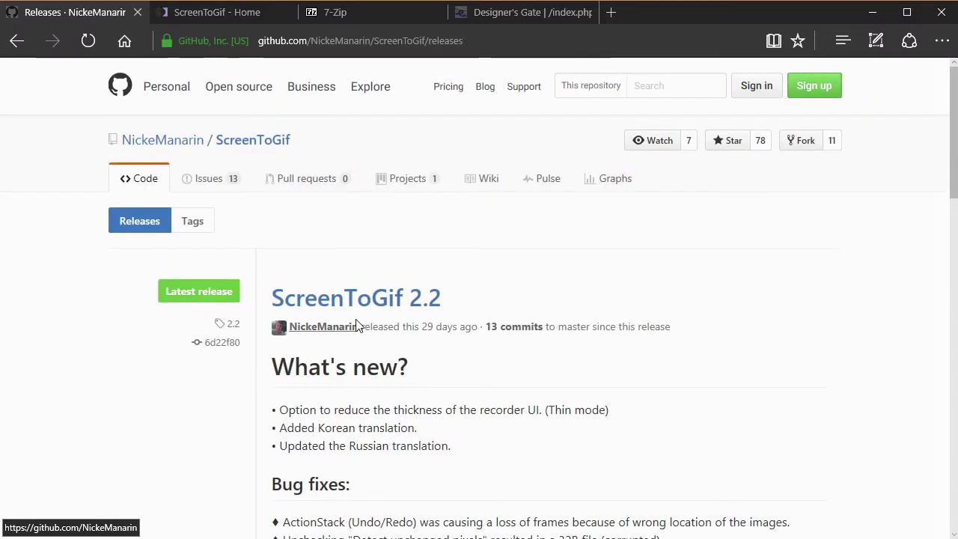
pyautogui.click(366, 300)
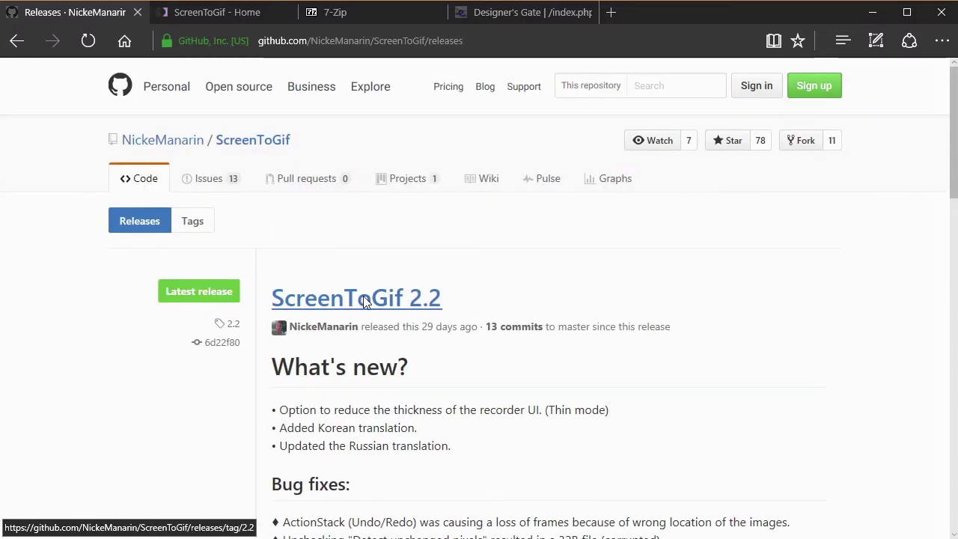
pyautogui.click(199, 12)
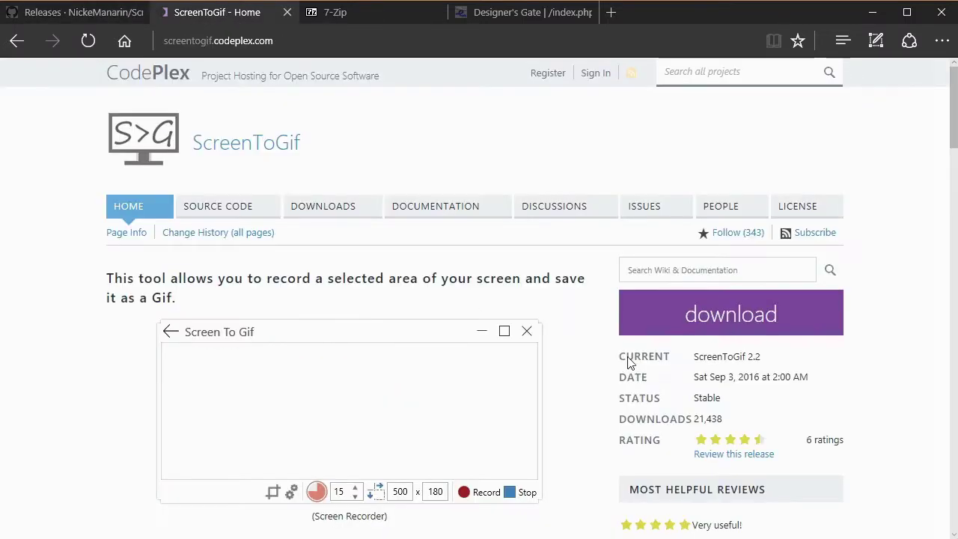
pyautogui.click(715, 316)
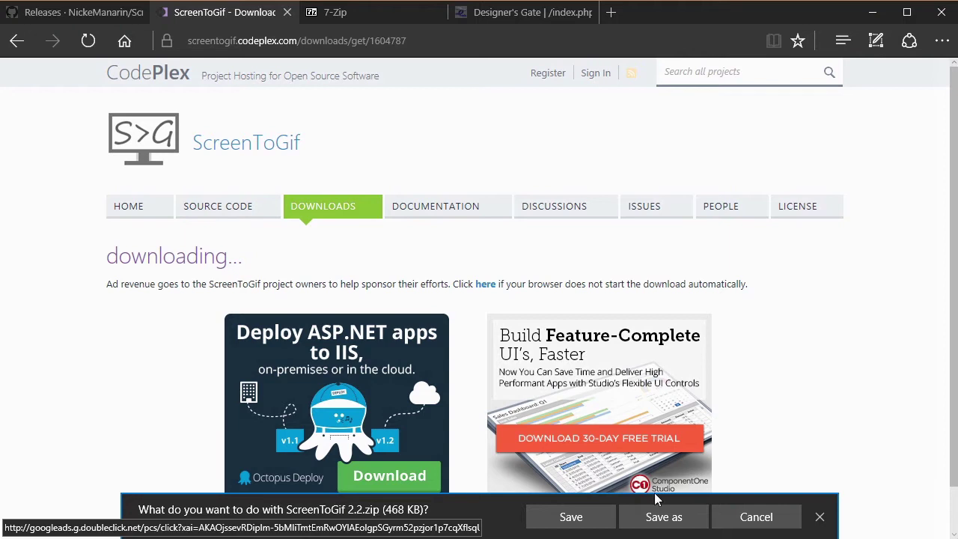
# Save ScreenToGif 2.2.zip into the Downloads\stg folder and dismiss the download notice
pyautogui.click(664, 517)
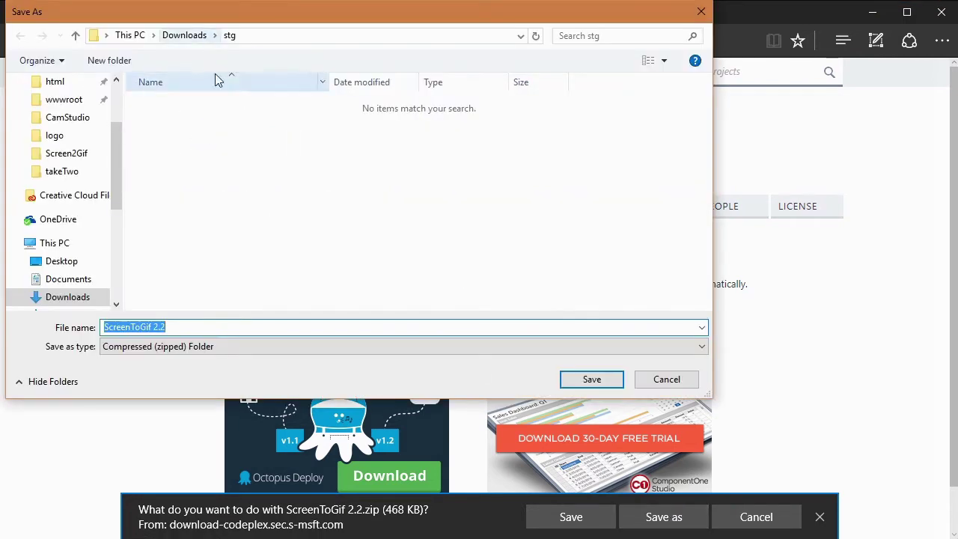
pyautogui.click(582, 384)
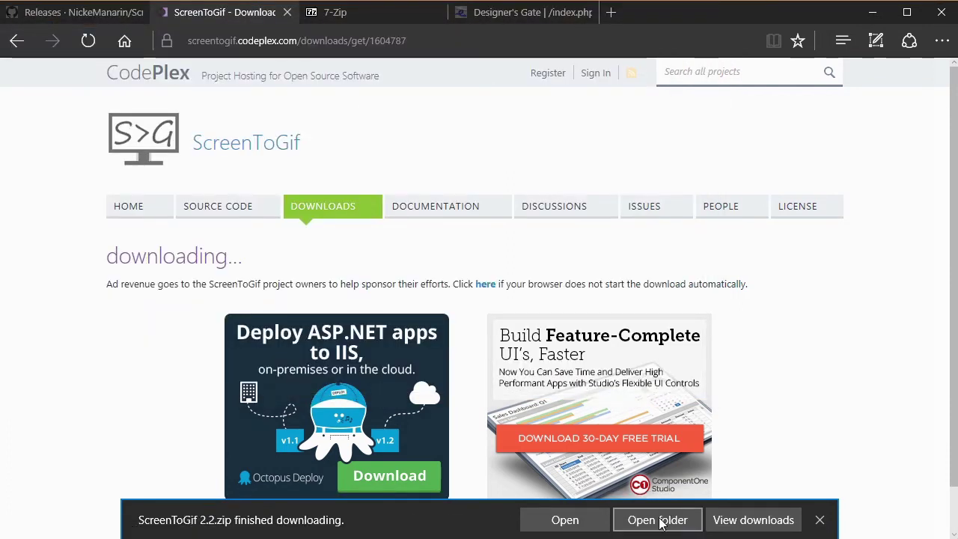
pyautogui.click(820, 519)
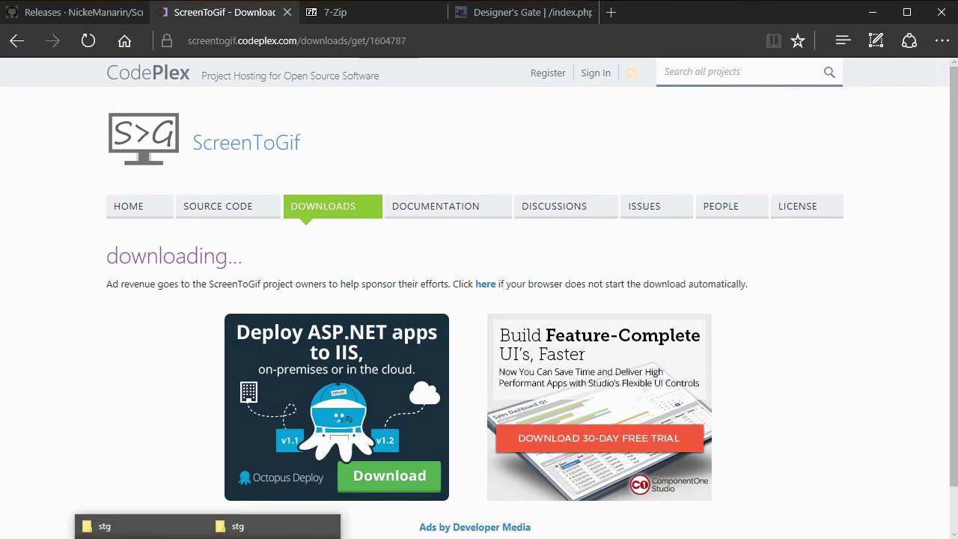
# Open the Downloads\stg folder, view the 7-Zip 16.03 download page, then return to the folder
pyautogui.click(150, 524)
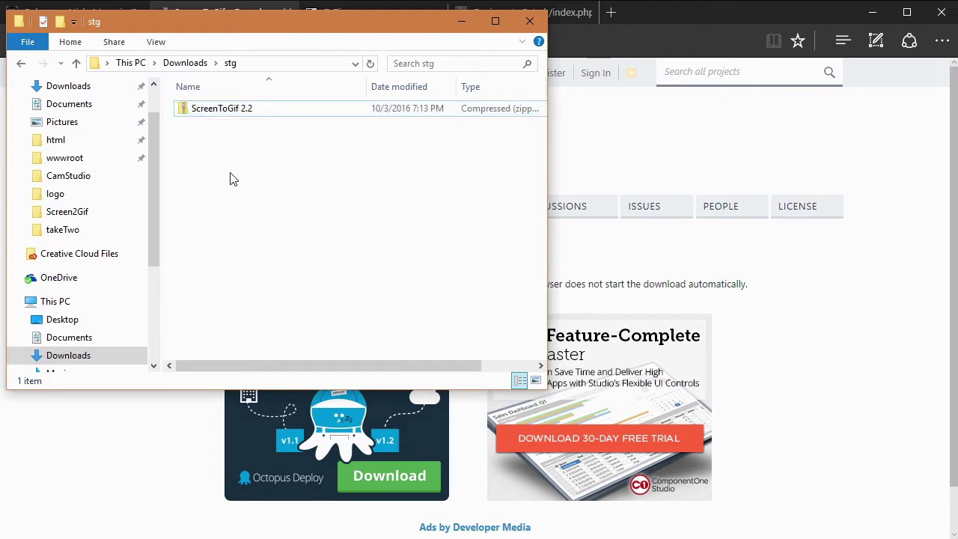
pyautogui.click(654, 15)
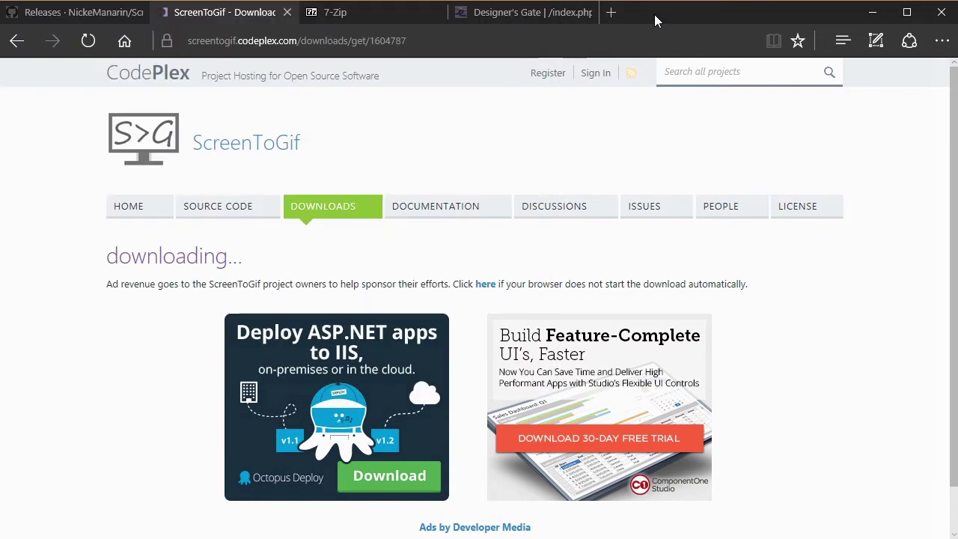
pyautogui.click(355, 20)
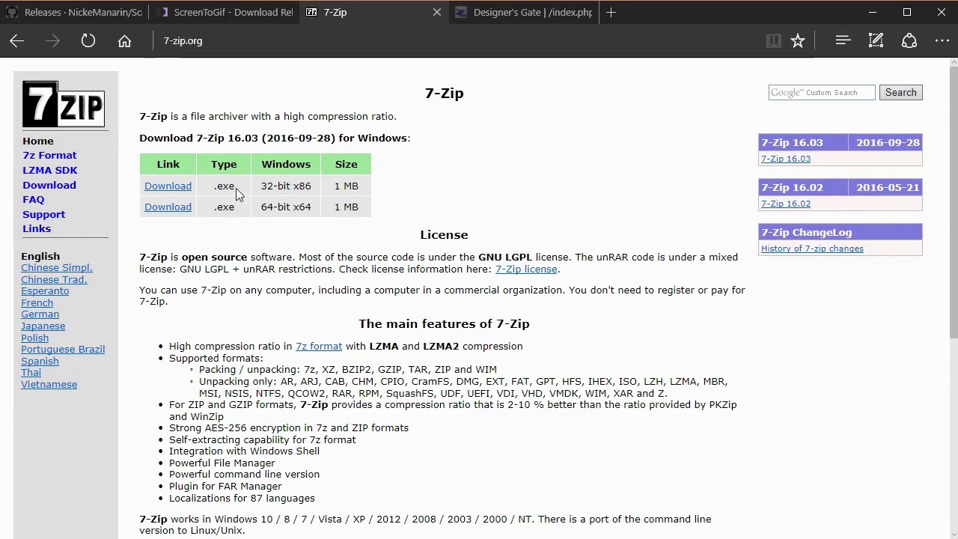
pyautogui.moveTo(207, 538)
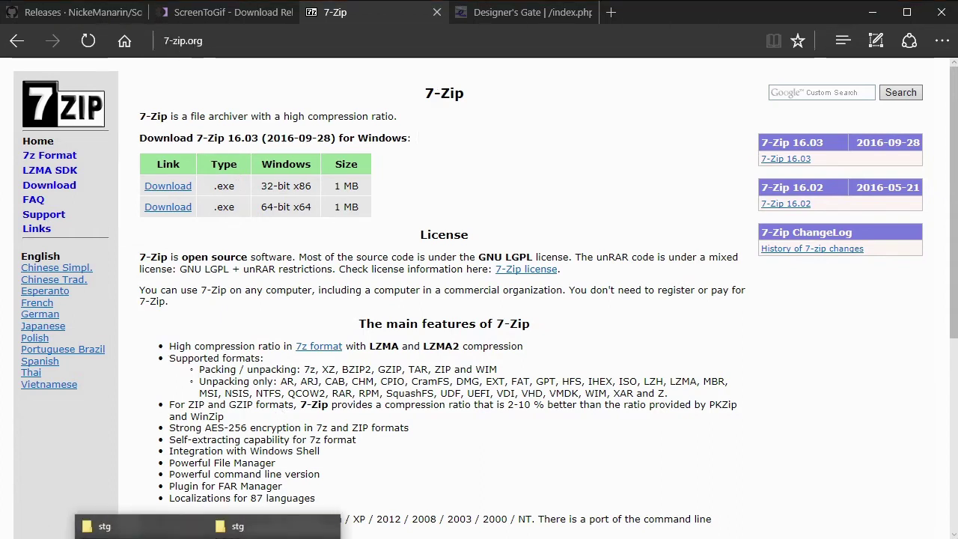
pyautogui.click(247, 526)
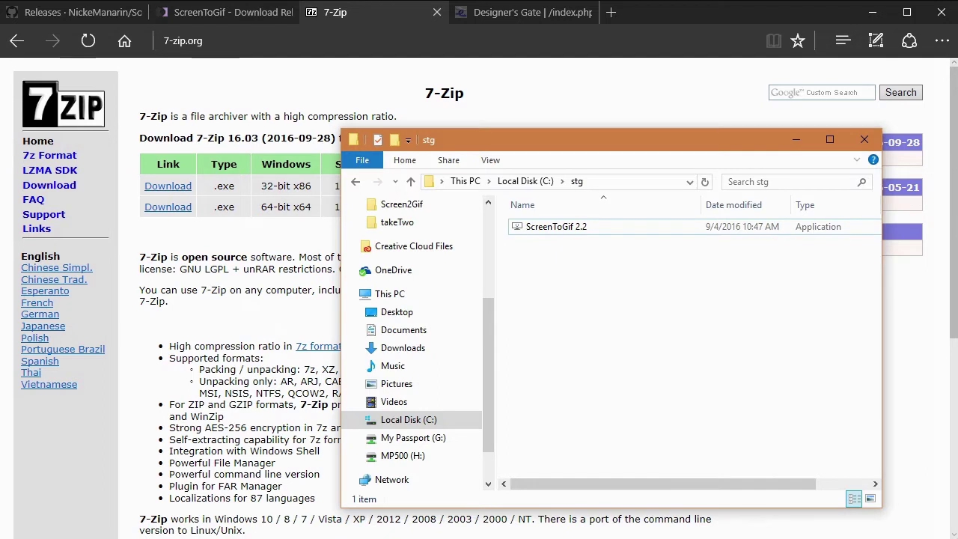
# Extract ScreenToGif 2.2.zip with 7-Zip Extract Here, then bring the Local Disk (C:) stg window forward
pyautogui.click(142, 526)
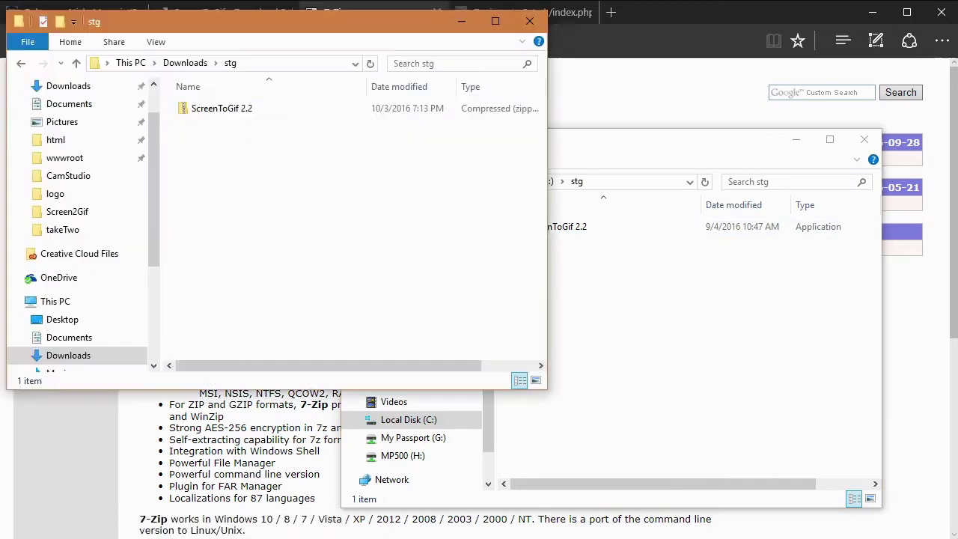
pyautogui.rightClick(212, 114)
pyautogui.moveTo(243, 217)
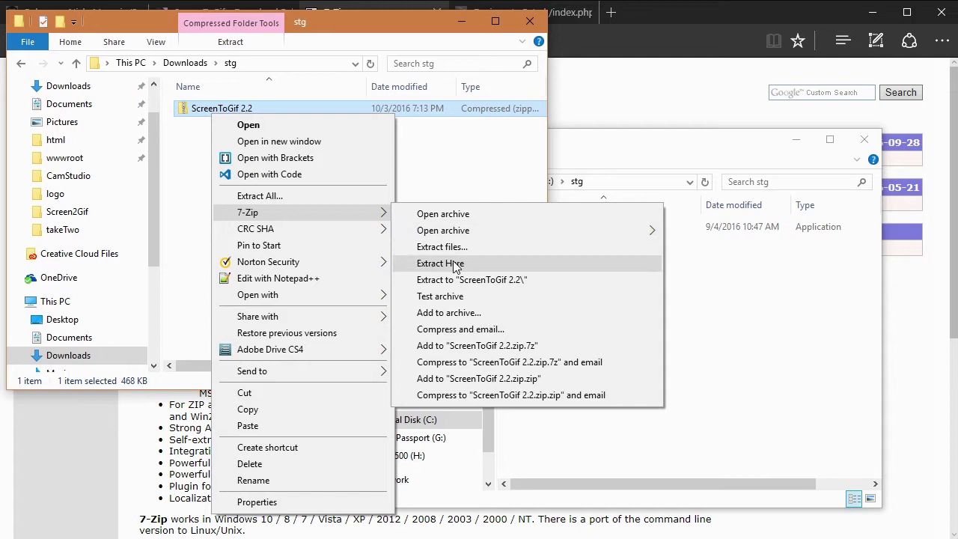
pyautogui.click(178, 150)
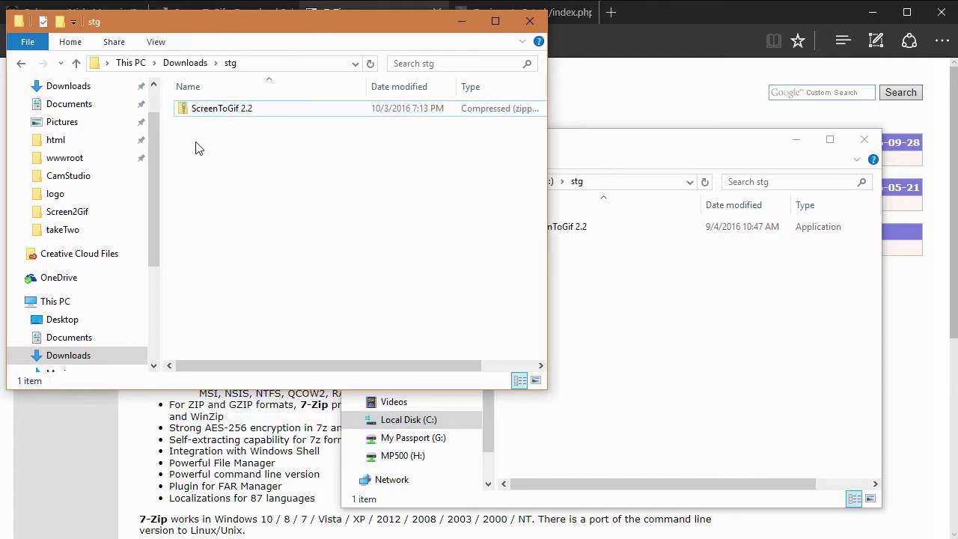
pyautogui.rightClick(229, 109)
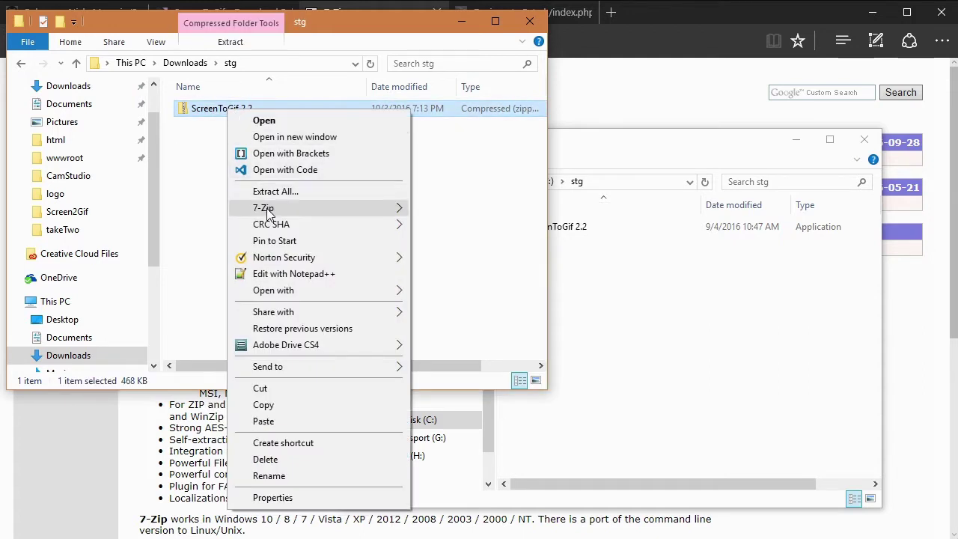
pyautogui.moveTo(271, 209)
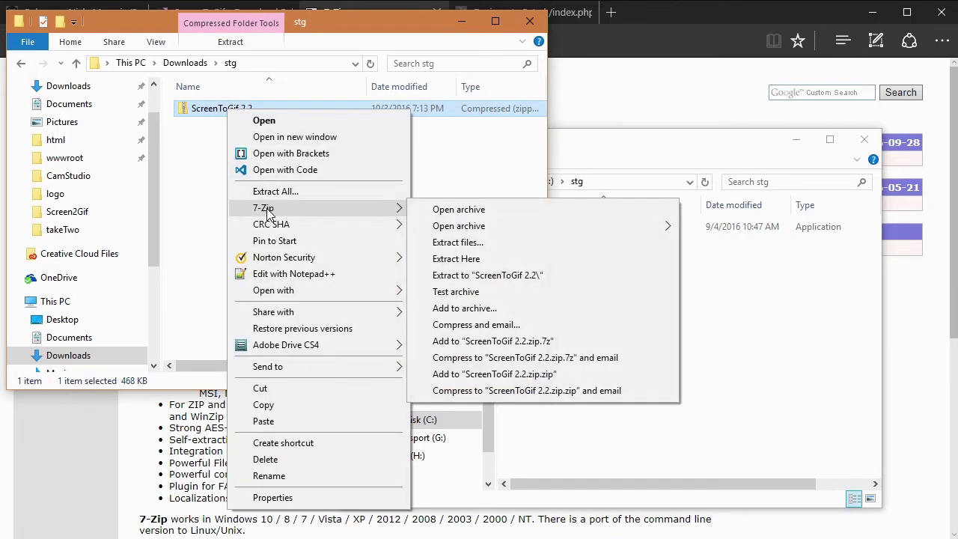
pyautogui.click(456, 260)
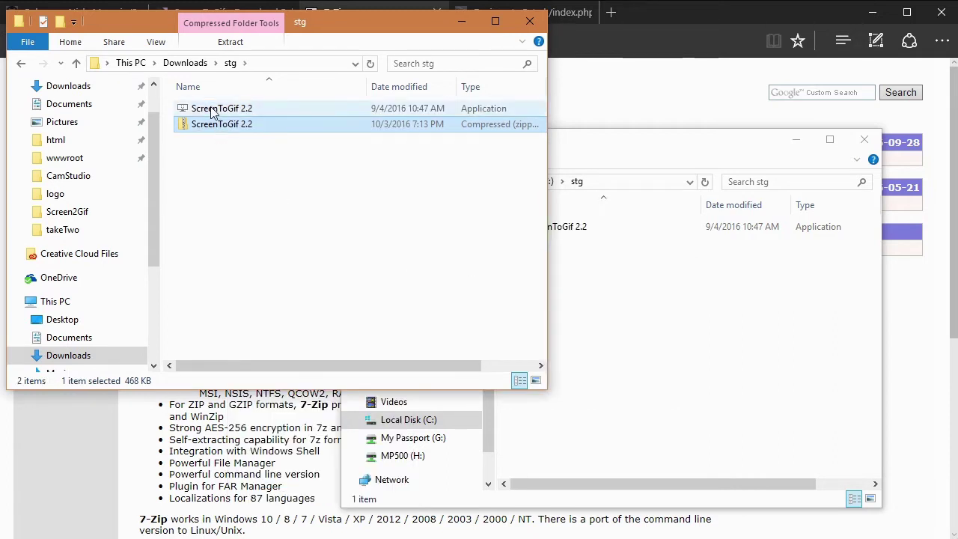
pyautogui.click(213, 111)
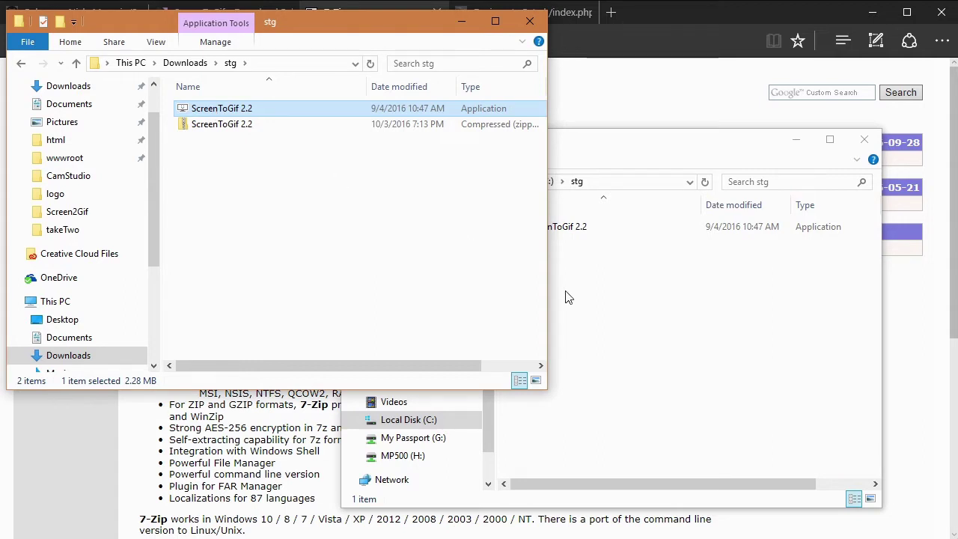
pyautogui.click(588, 304)
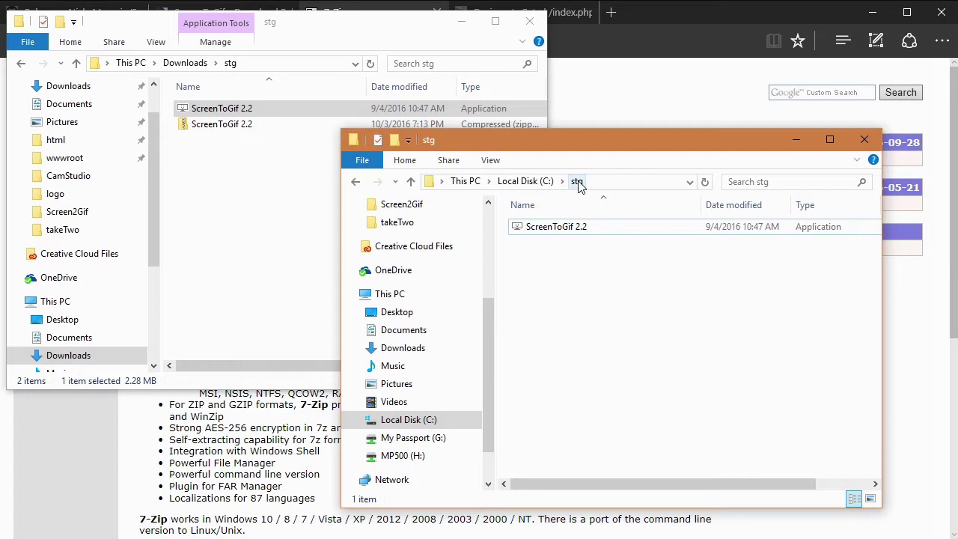
# Create a ScreenToGif 2.2 shortcut, place it on the desktop, and restore Edge
pyautogui.rightClick(553, 230)
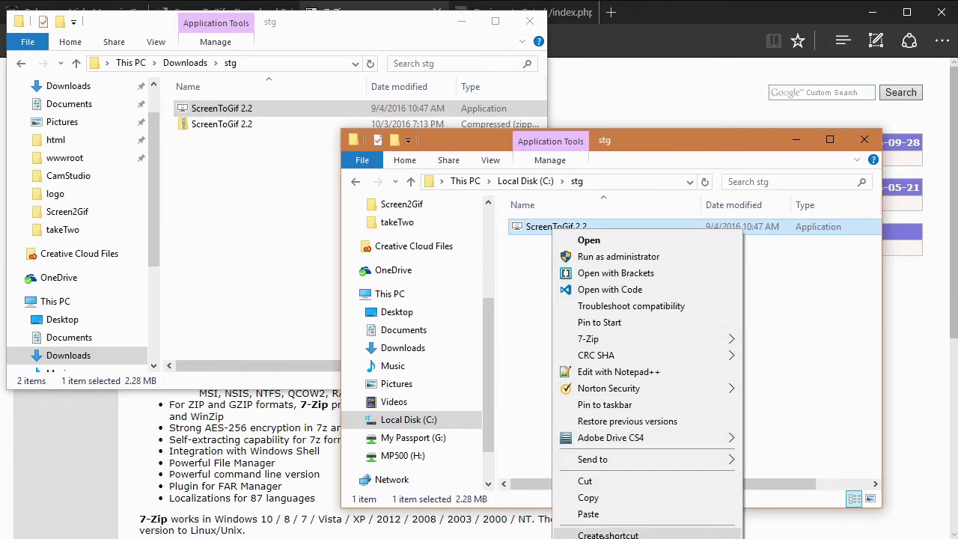
pyautogui.click(585, 535)
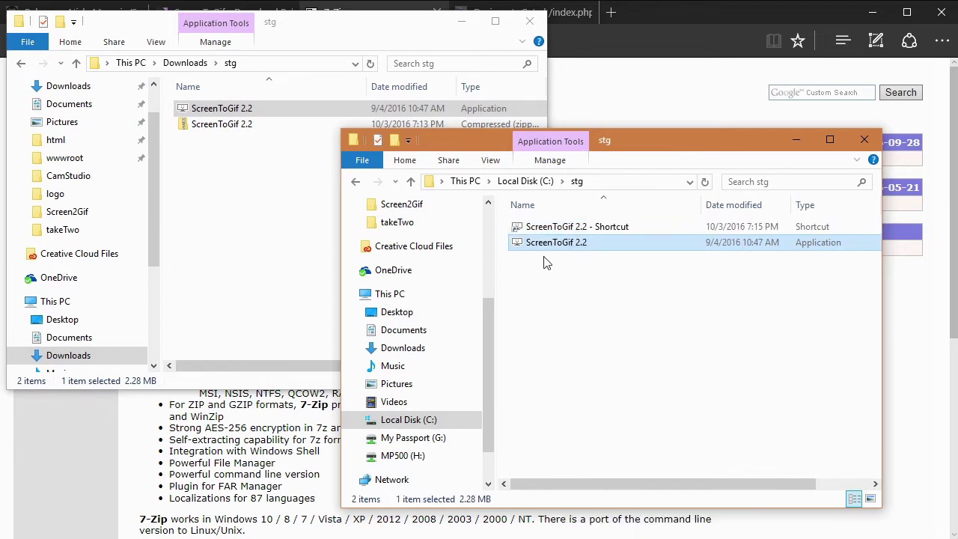
pyautogui.click(873, 12)
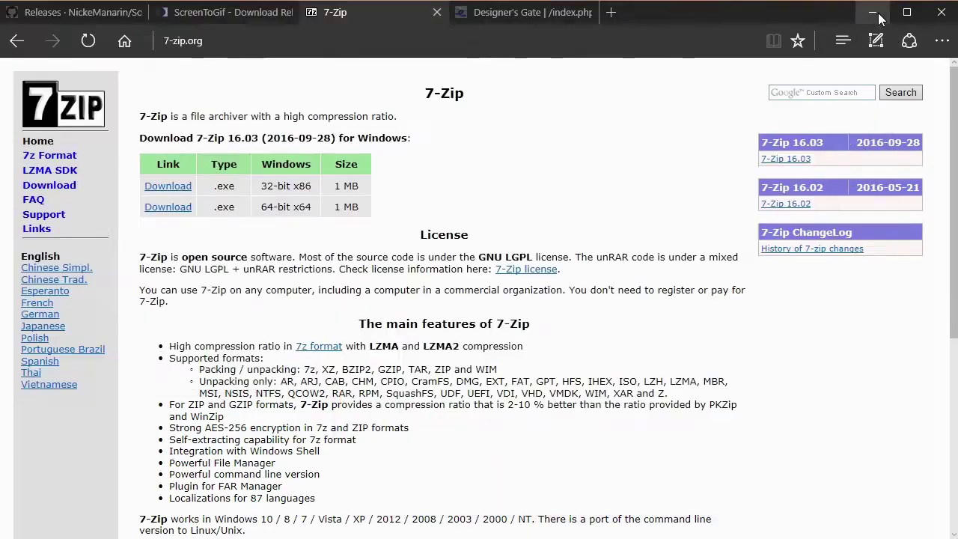
pyautogui.moveTo(533, 227); pyautogui.dragTo(685, 94)
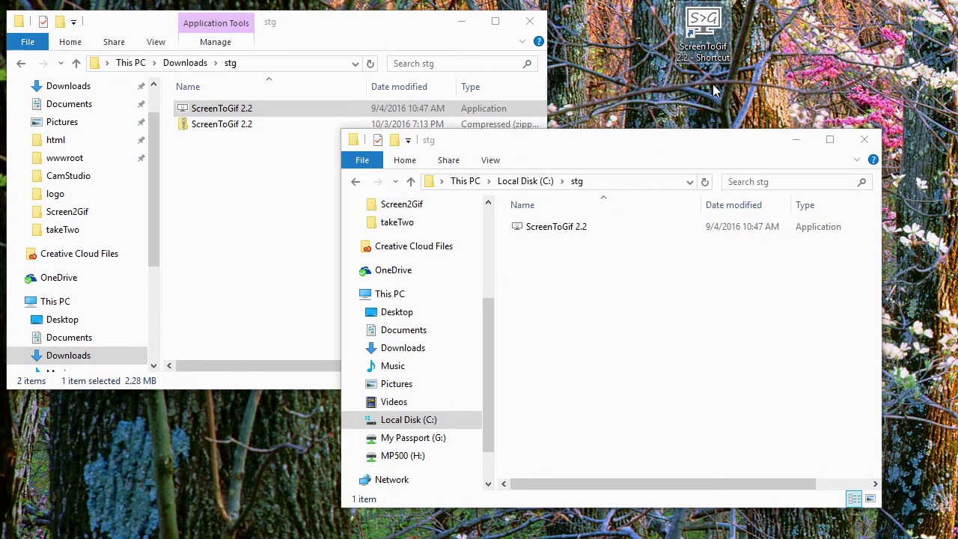
pyautogui.click(797, 141)
pyautogui.moveTo(707, 26); pyautogui.dragTo(705, 180)
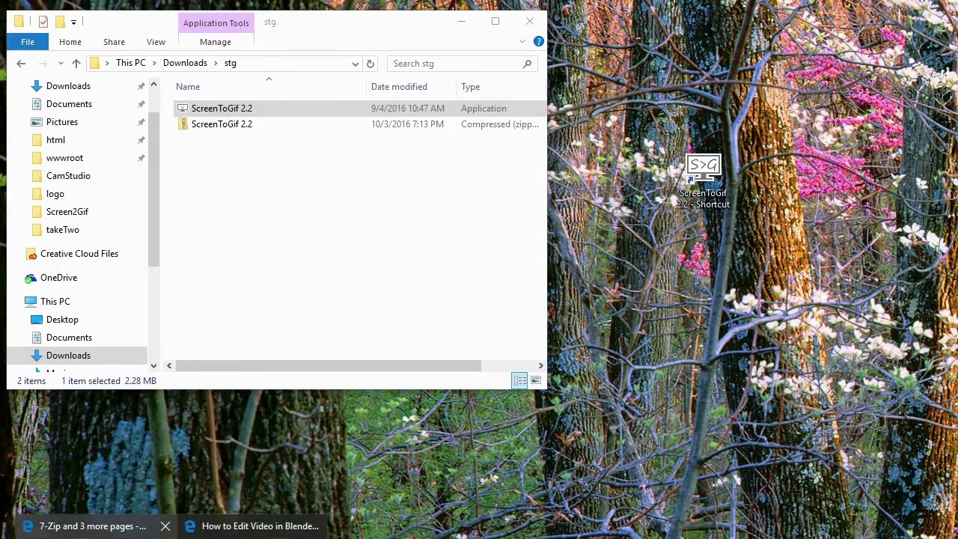
pyautogui.click(90, 526)
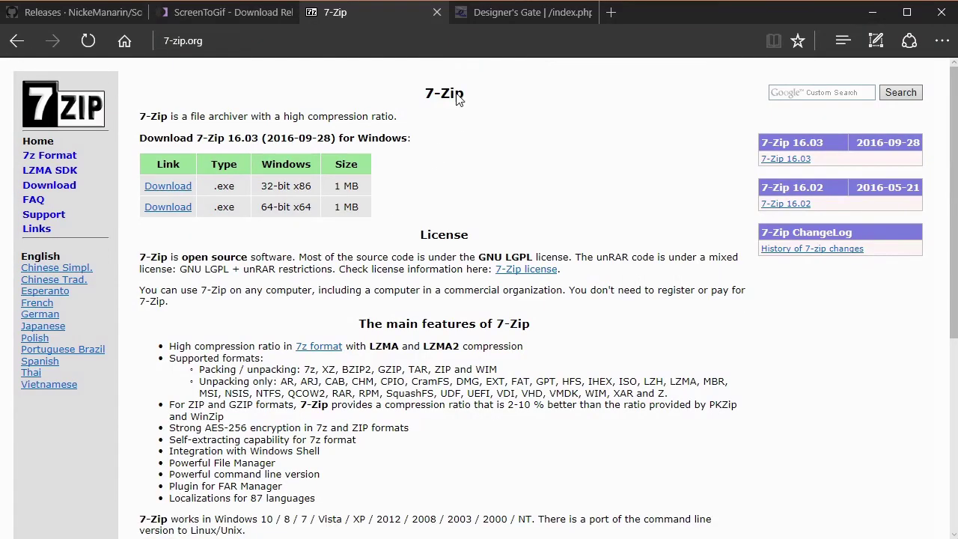
# Review the CodePlex home page and GitHub releases, then launch ScreenToGif 2.2 from the desktop shortcut
pyautogui.click(205, 12)
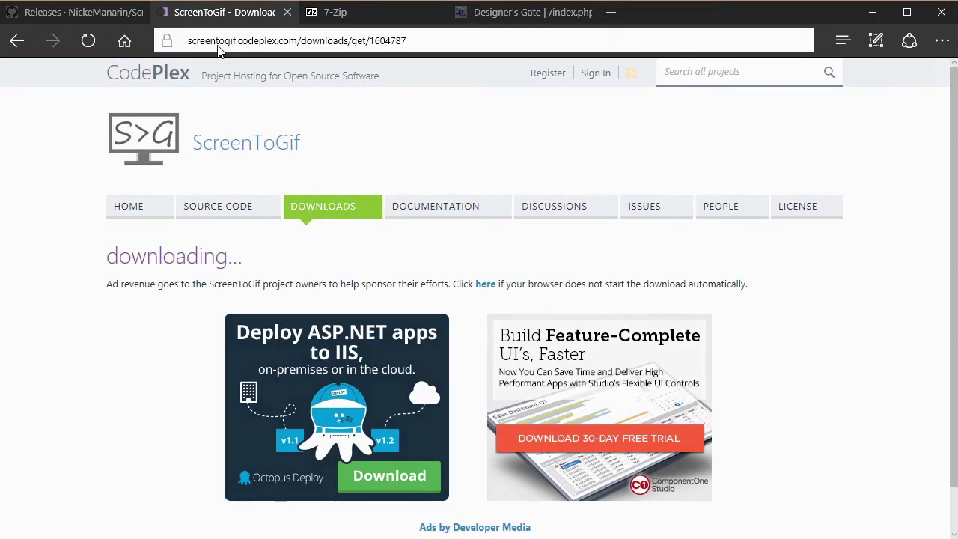
pyautogui.click(209, 145)
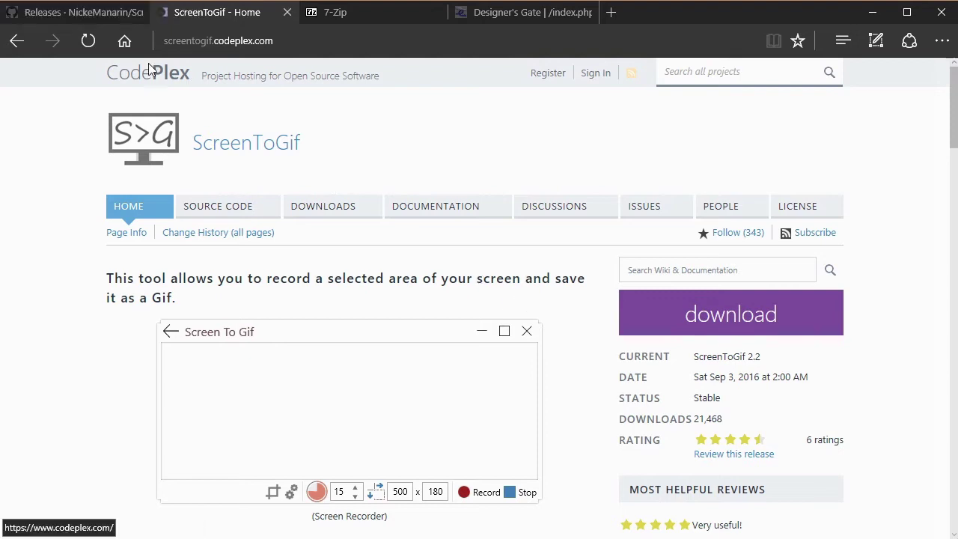
pyautogui.click(78, 13)
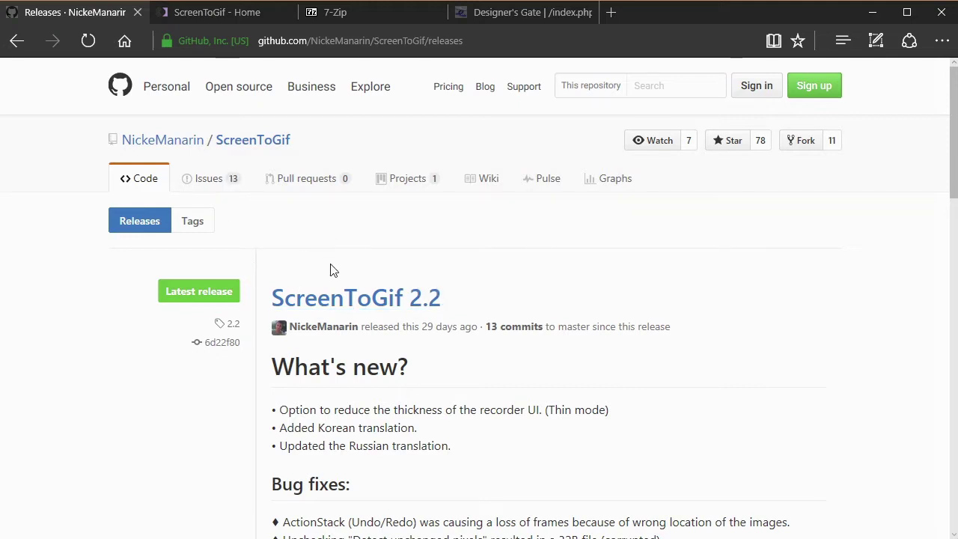
pyautogui.click(202, 12)
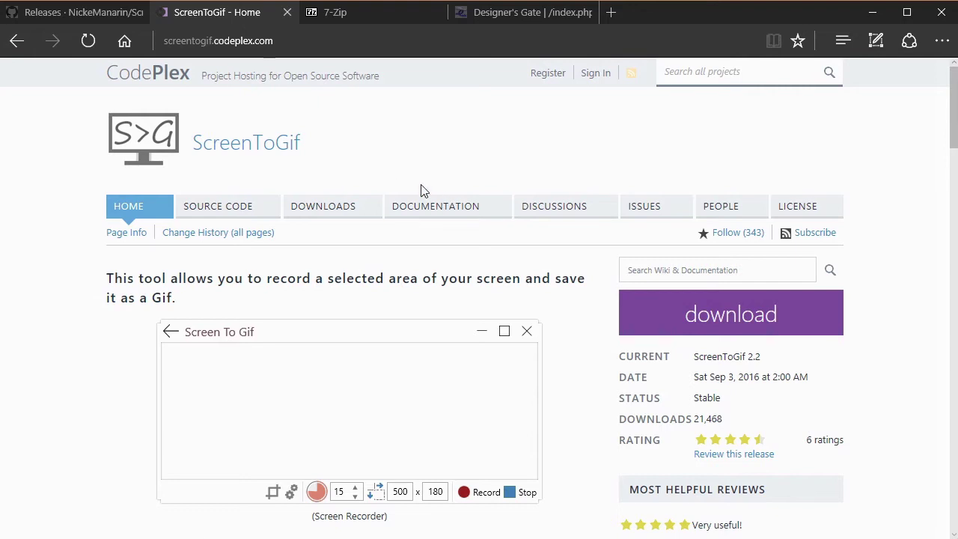
pyautogui.click(221, 44)
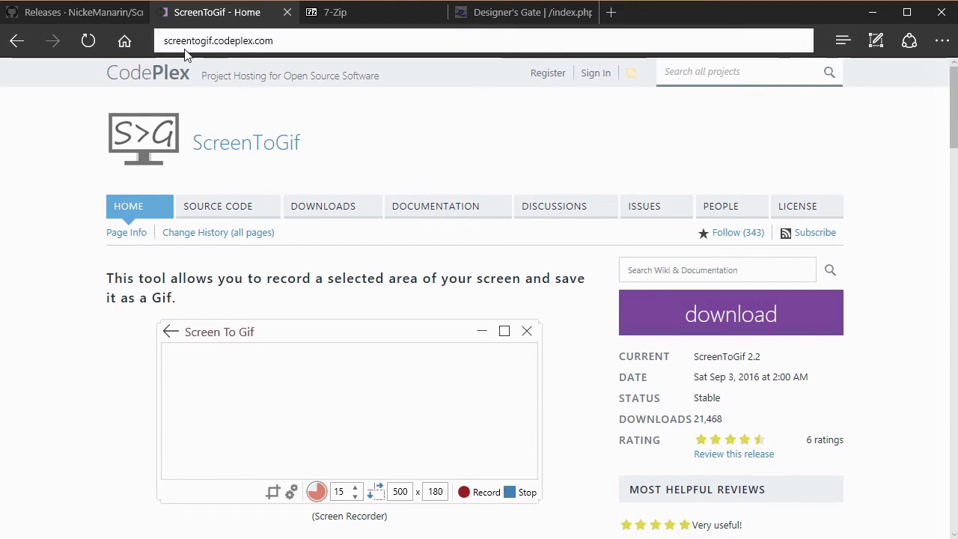
pyautogui.click(274, 73)
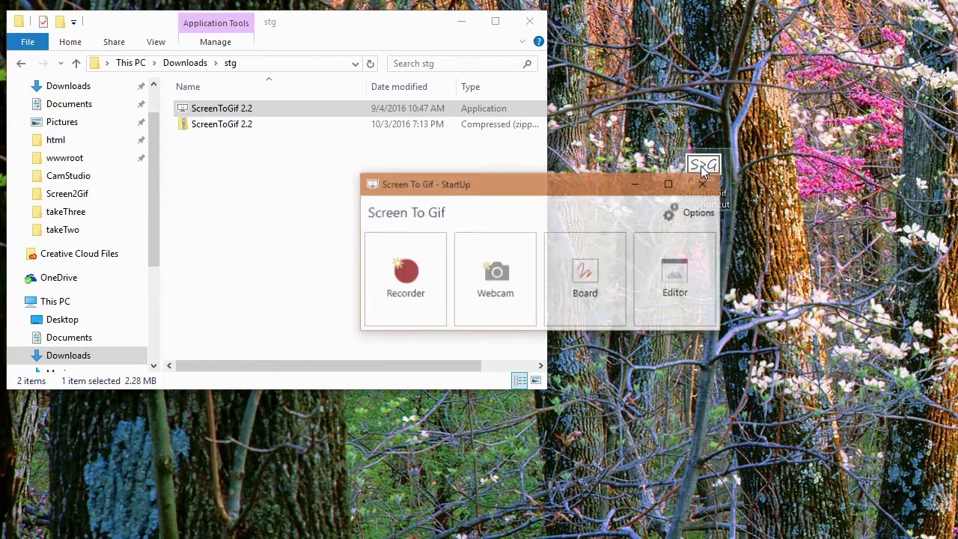
# Open the recorder, fit its frame over the Explorer stg window at 718 × 502, and set 25 fps
pyautogui.moveTo(530, 188); pyautogui.dragTo(603, 196)
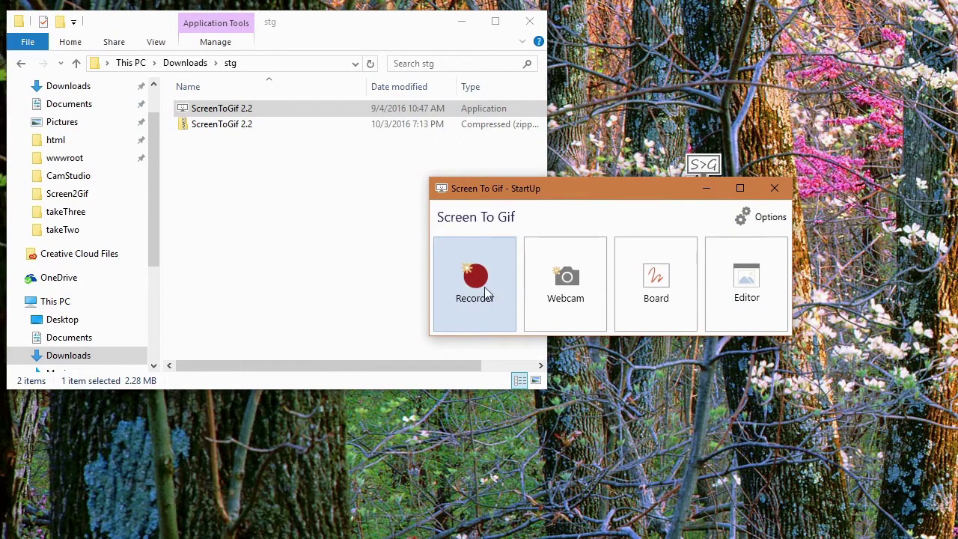
pyautogui.moveTo(537, 198); pyautogui.dragTo(610, 291)
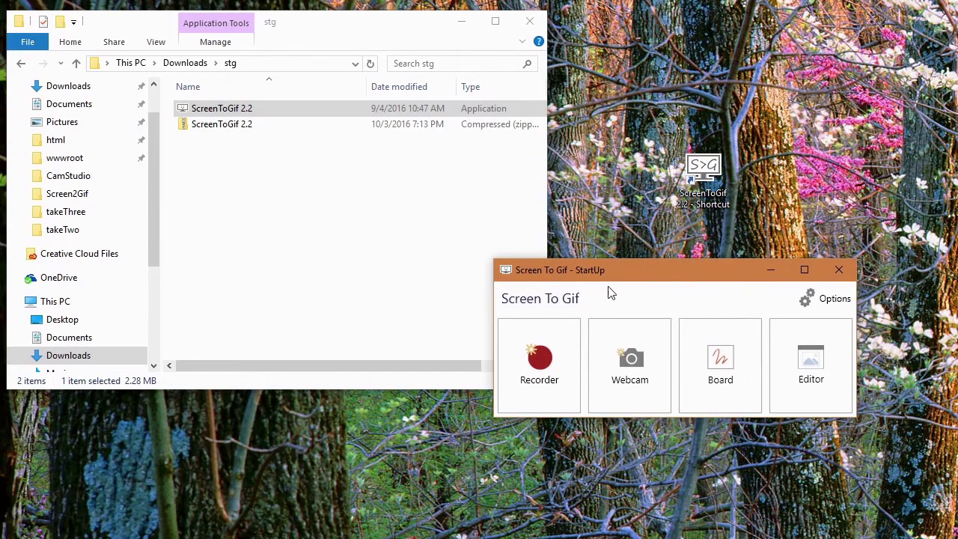
pyautogui.click(540, 362)
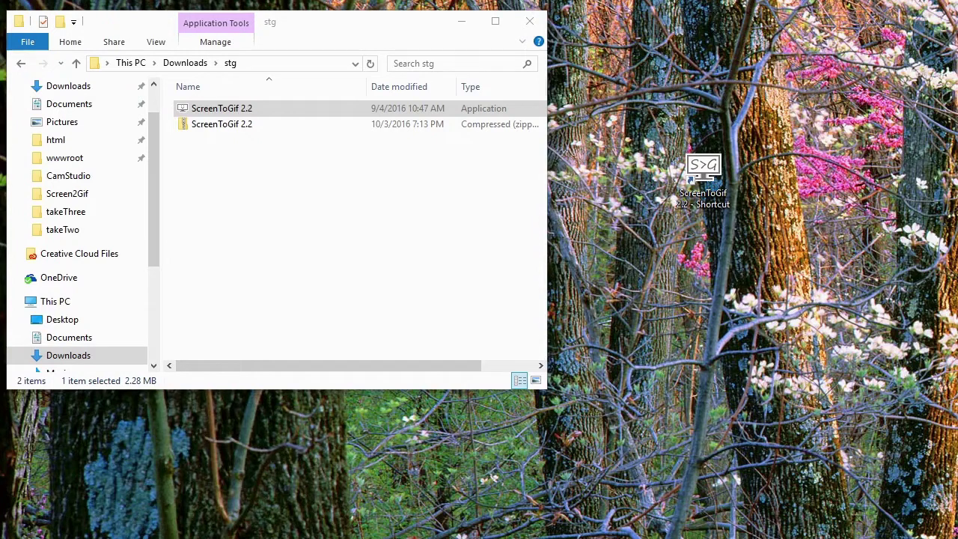
pyautogui.moveTo(165, 64); pyautogui.dragTo(288, 99)
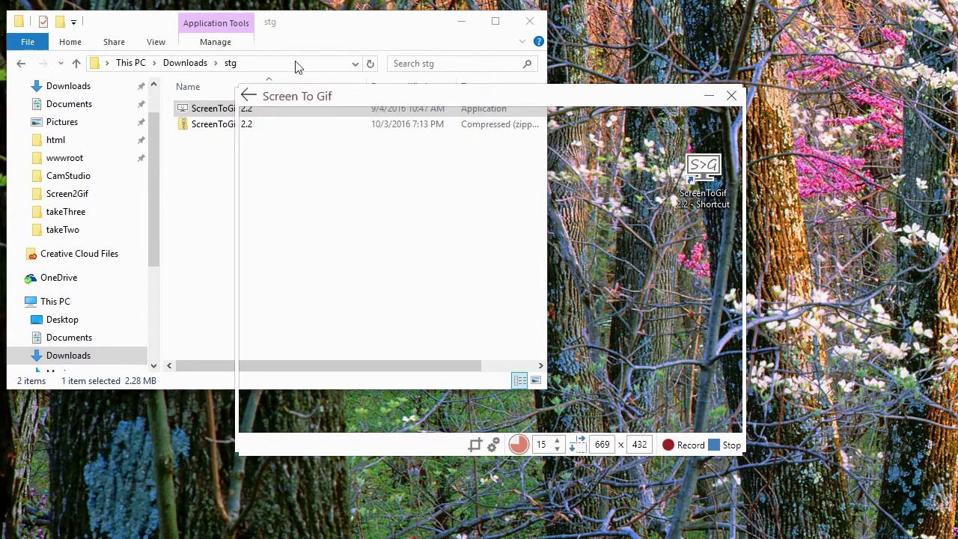
pyautogui.moveTo(105, 26); pyautogui.dragTo(258, 69)
pyautogui.moveTo(350, 104); pyautogui.dragTo(263, 35)
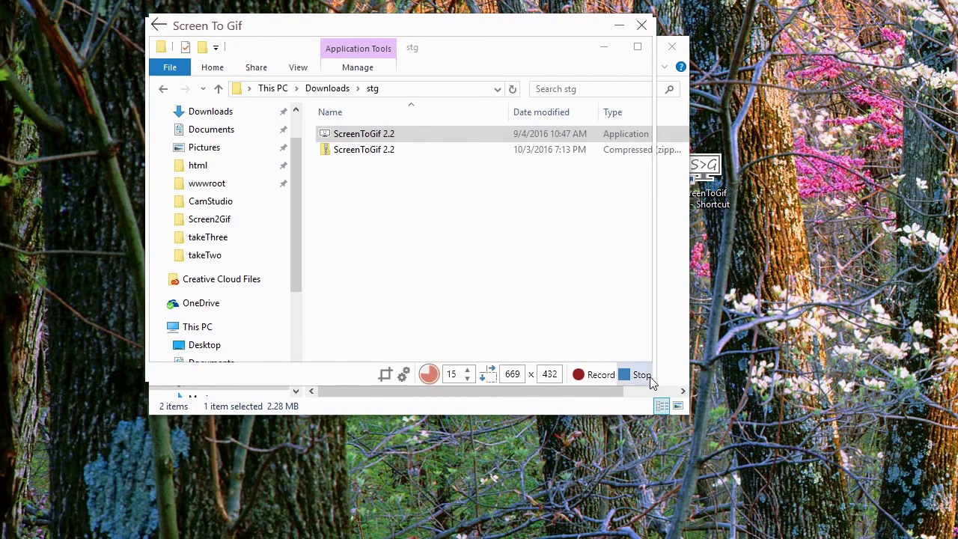
pyautogui.moveTo(655, 386); pyautogui.dragTo(690, 434)
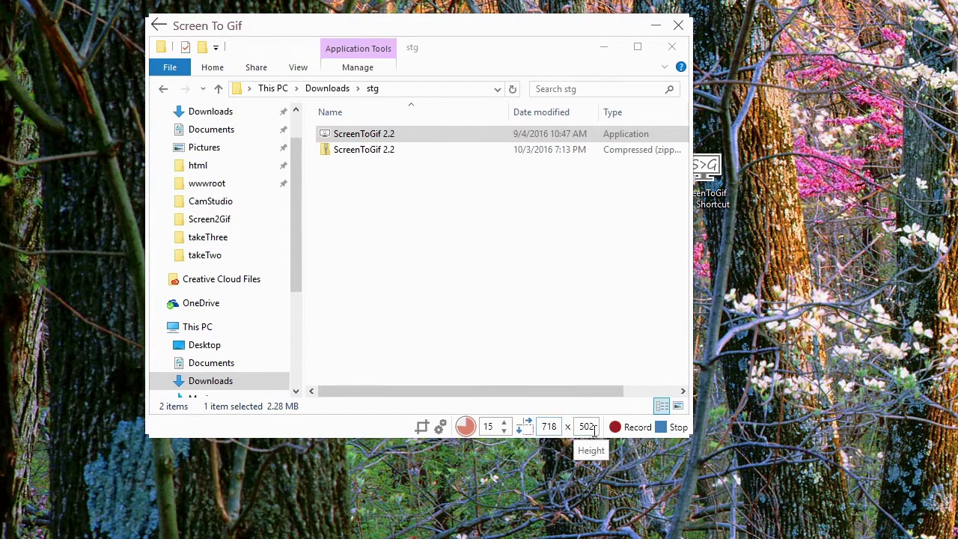
pyautogui.doubleClick(490, 427)
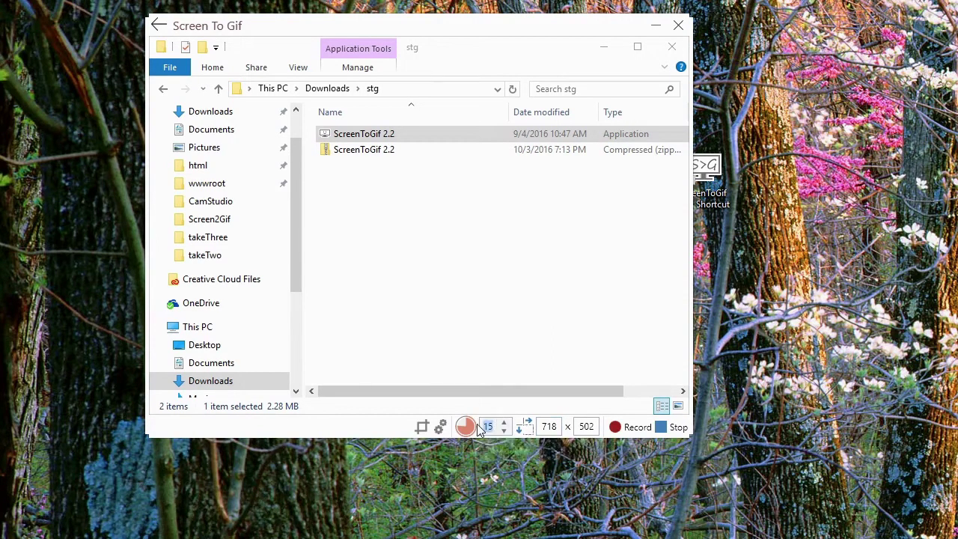
pyautogui.write('30')
# Record the Explorer window while dragging in its navigation pane, then stop to load the frames into the Editor
pyautogui.click(498, 331)
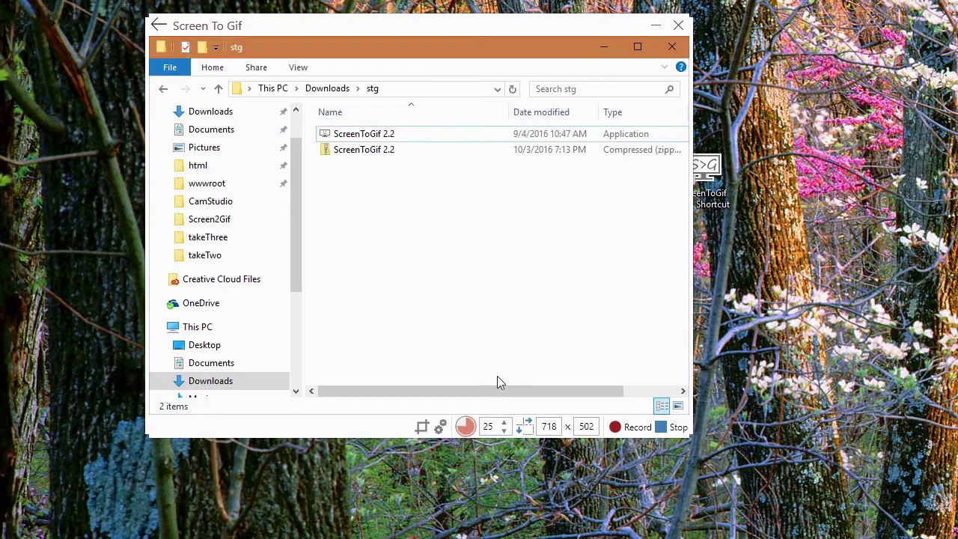
pyautogui.click(622, 431)
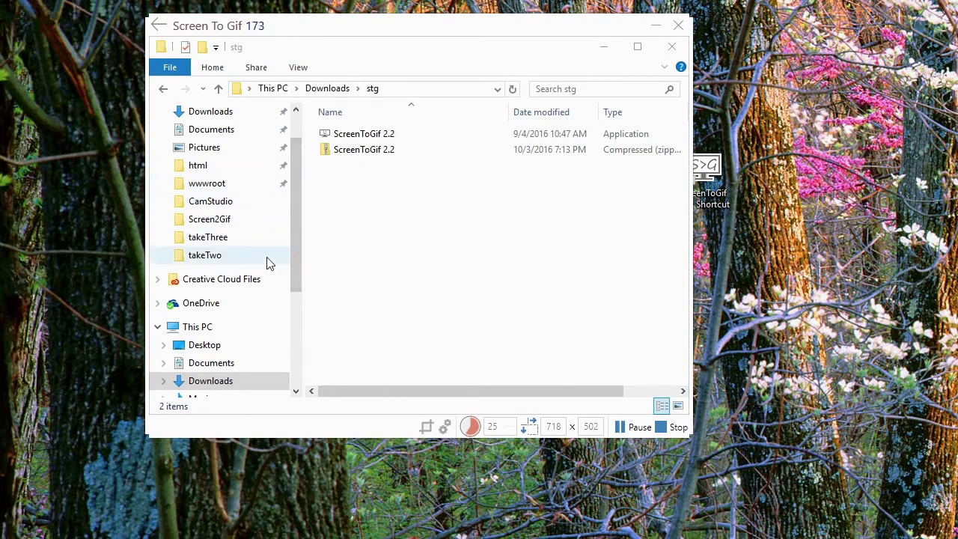
pyautogui.moveTo(297, 182); pyautogui.dragTo(285, 128)
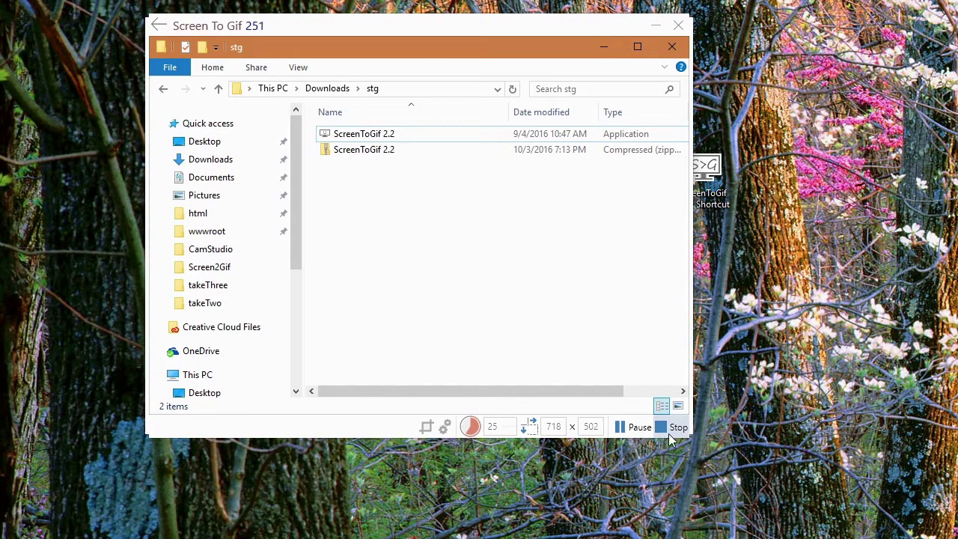
pyautogui.click(670, 432)
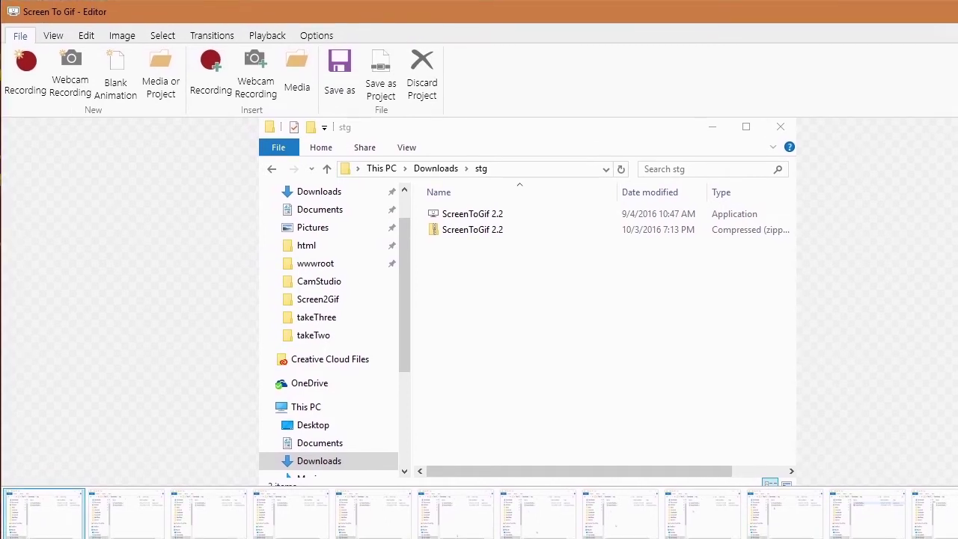
# Fit the Editor window to the screen and play back the 265-frame recording
pyautogui.moveTo(957, 538)
pyautogui.mouseDown()
pyautogui.moveTo(949, 529)
pyautogui.moveTo(957, 538)
pyautogui.mouseUp()
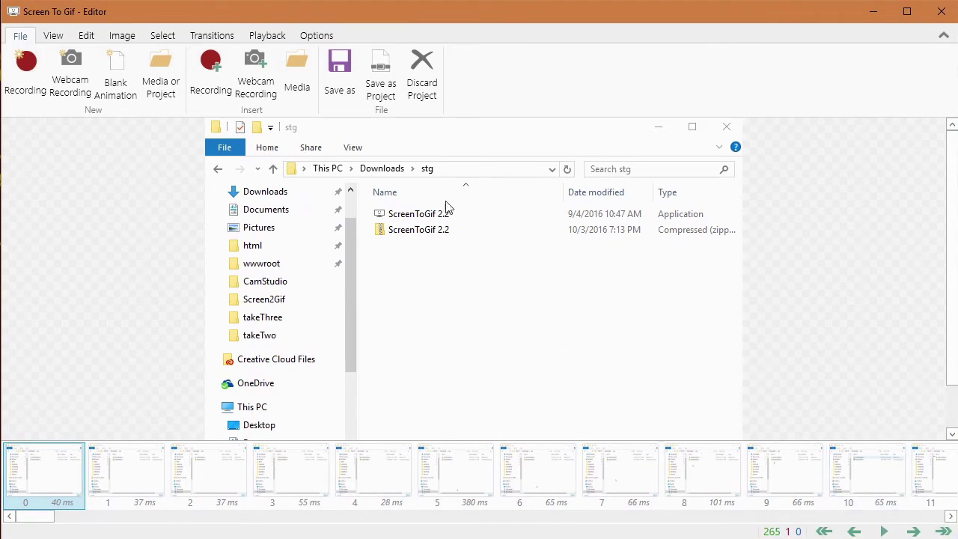
pyautogui.click(884, 532)
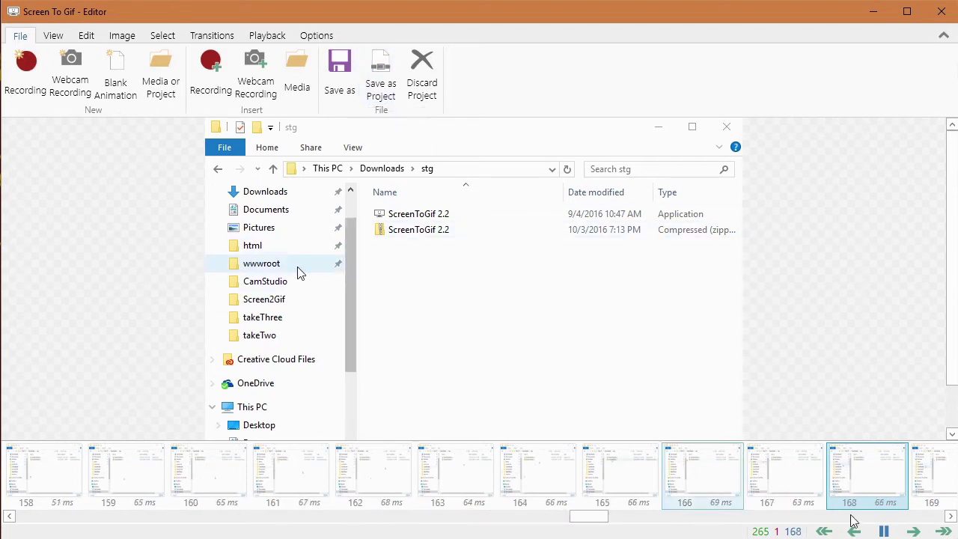
pyautogui.click(889, 533)
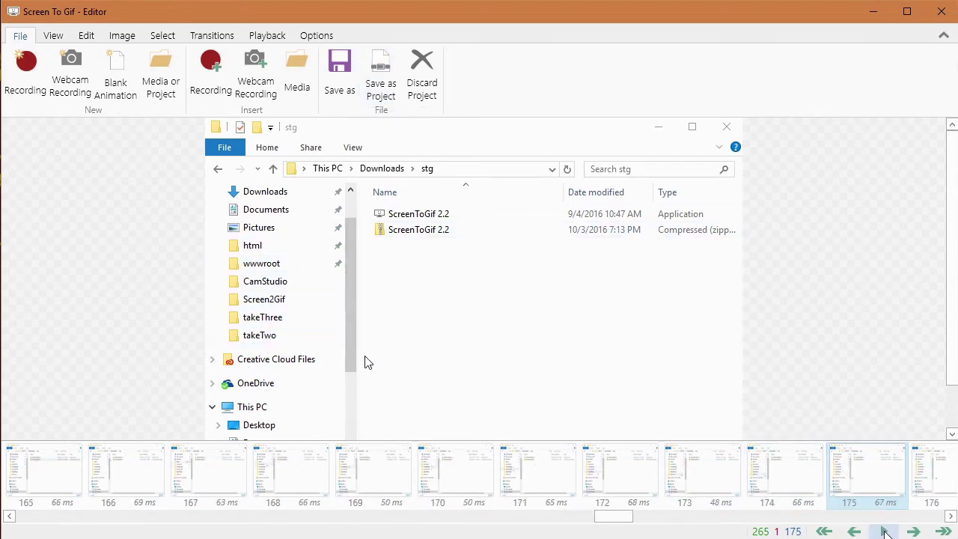
# Save the recording as a project in a new stg folder under Documents\Tutorial Projects
pyautogui.click(382, 69)
pyautogui.moveTo(248, 34); pyautogui.dragTo(358, 85)
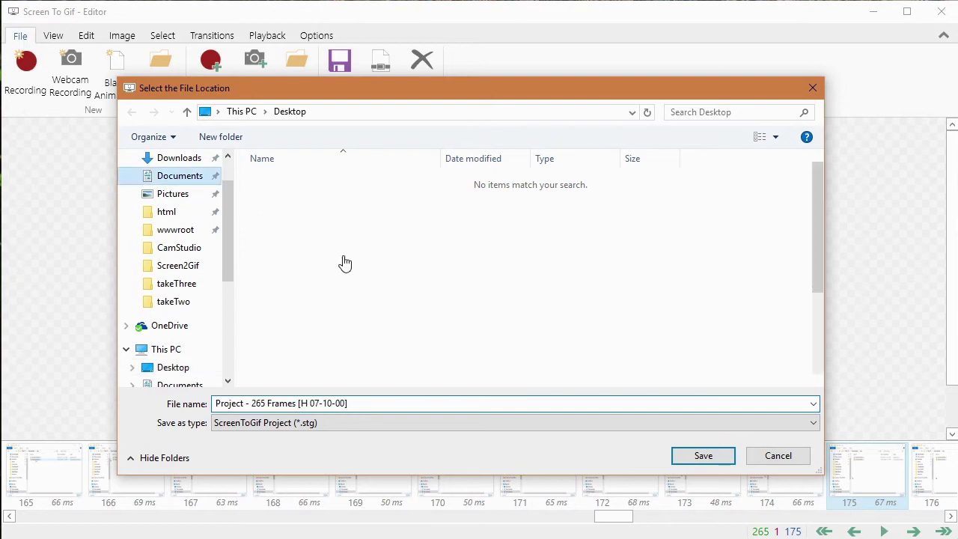
pyautogui.moveTo(819, 237); pyautogui.dragTo(803, 382)
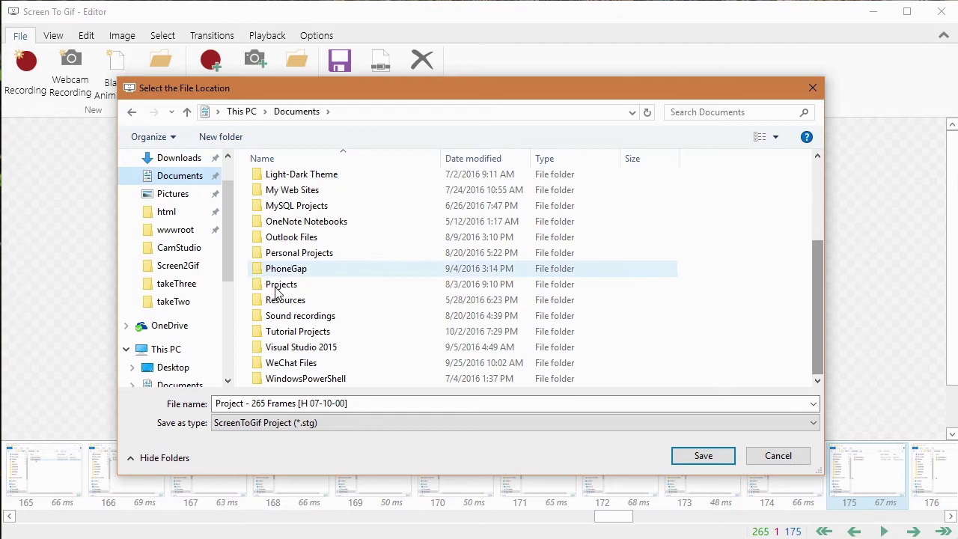
pyautogui.doubleClick(281, 332)
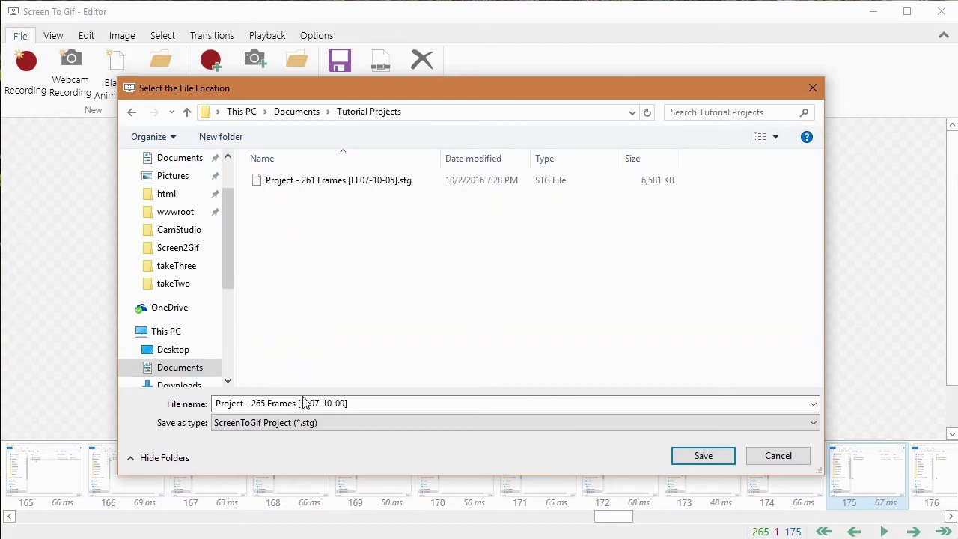
pyautogui.click(234, 137)
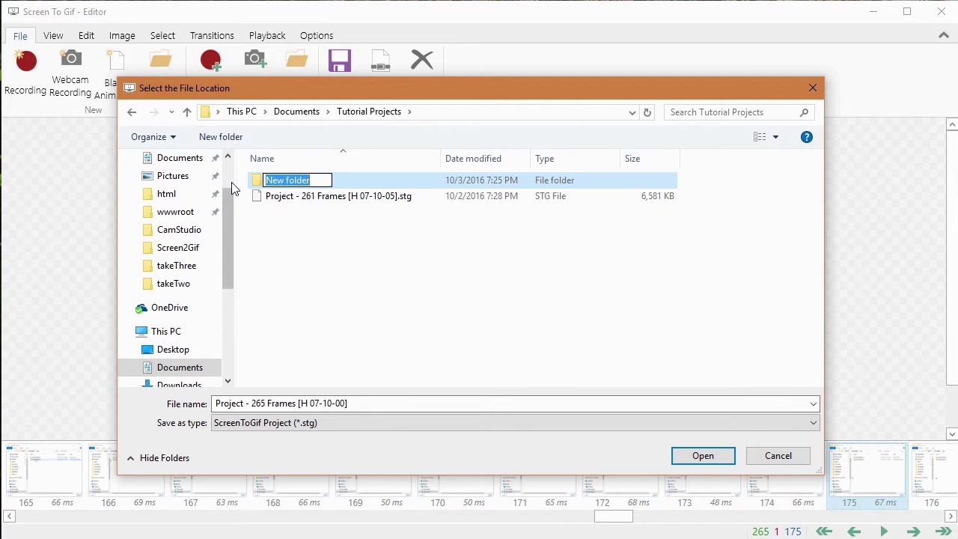
pyautogui.write('stg')
pyautogui.press('Return')
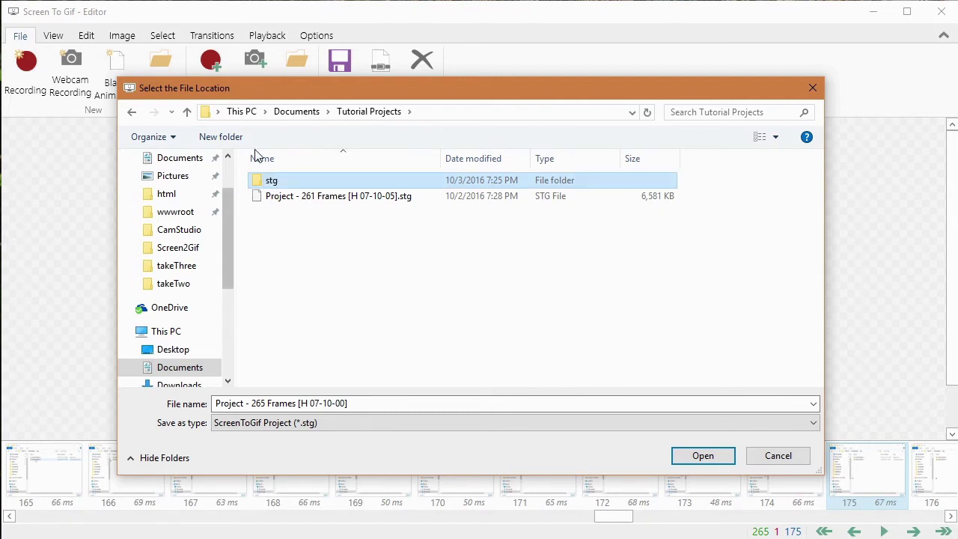
pyautogui.doubleClick(272, 182)
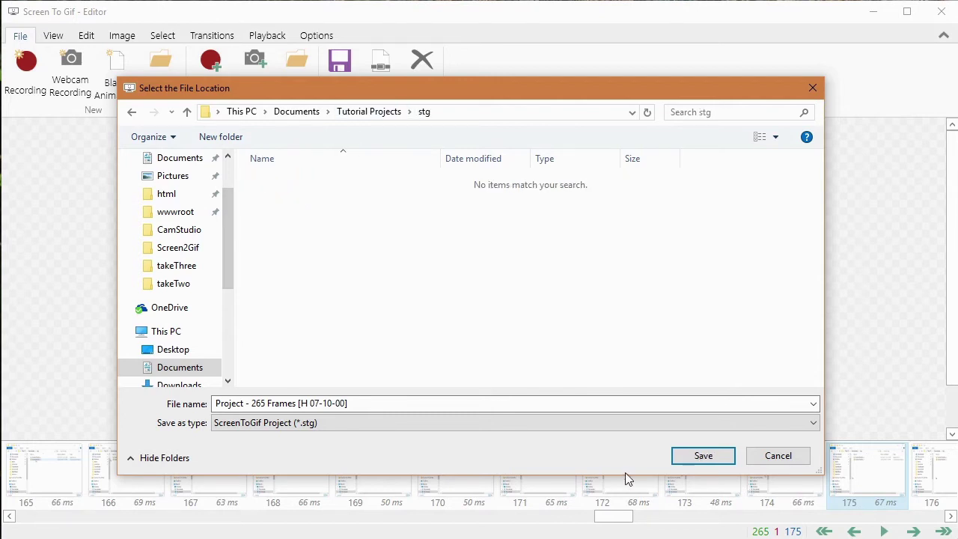
pyautogui.click(704, 455)
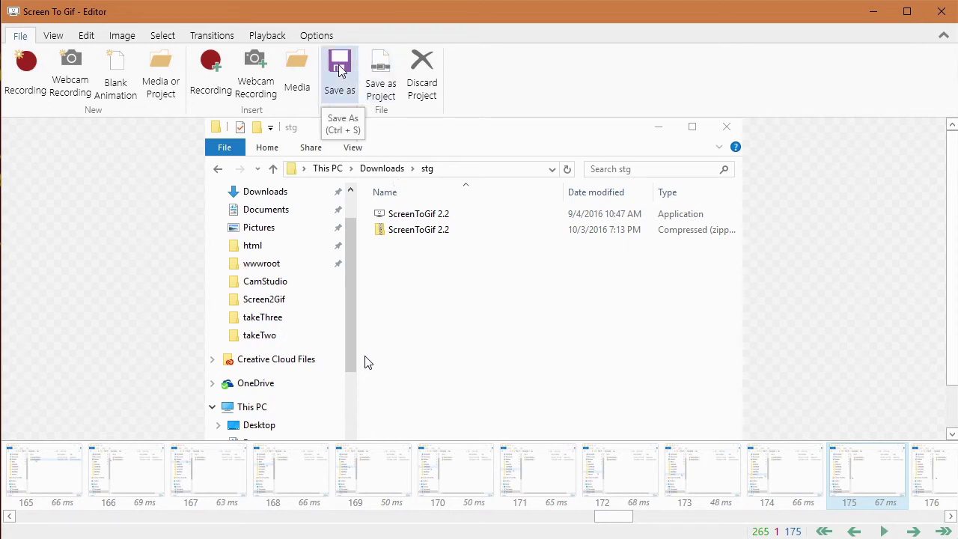
pyautogui.click(122, 36)
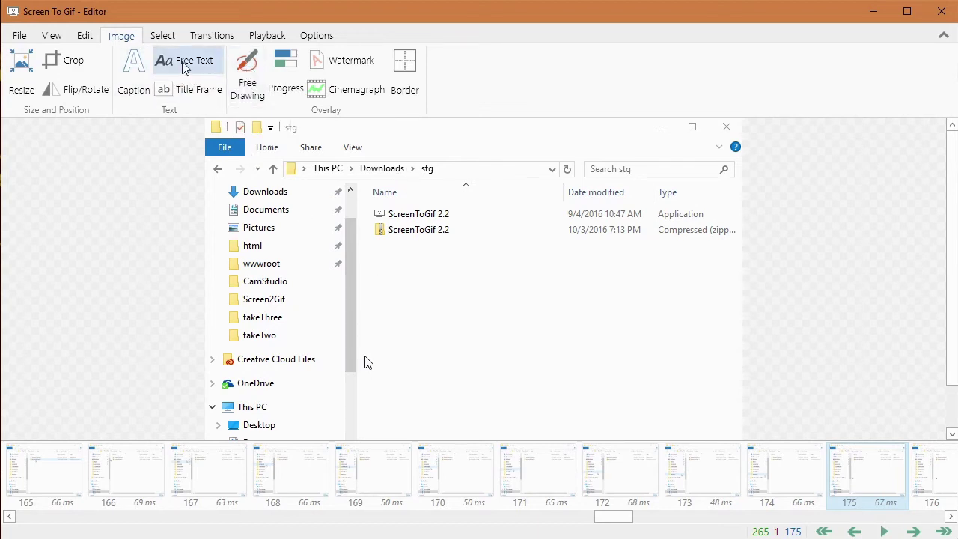
# Open the Save as options and choose Gif as the export type
pyautogui.click(20, 36)
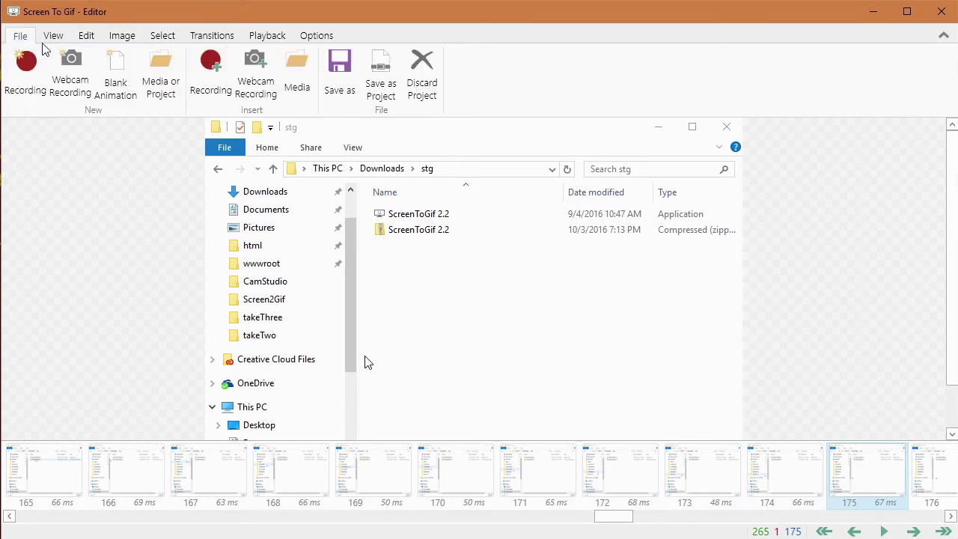
pyautogui.click(339, 75)
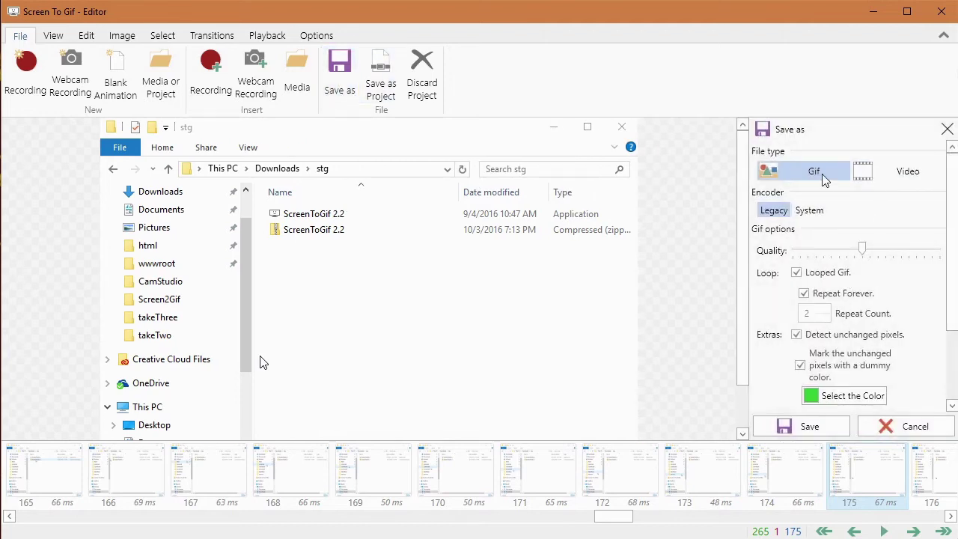
pyautogui.scroll(-1, 948, 286)
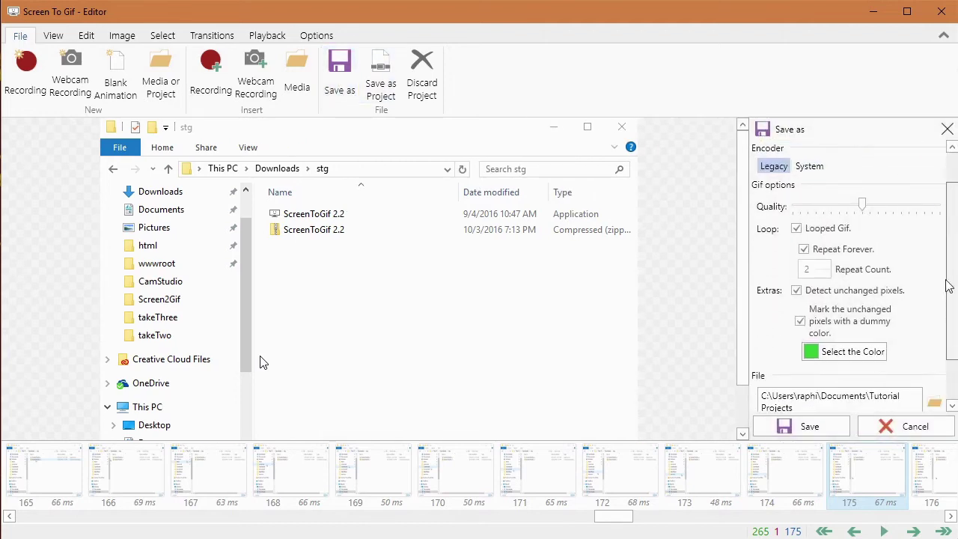
pyautogui.scroll(-1, 948, 286)
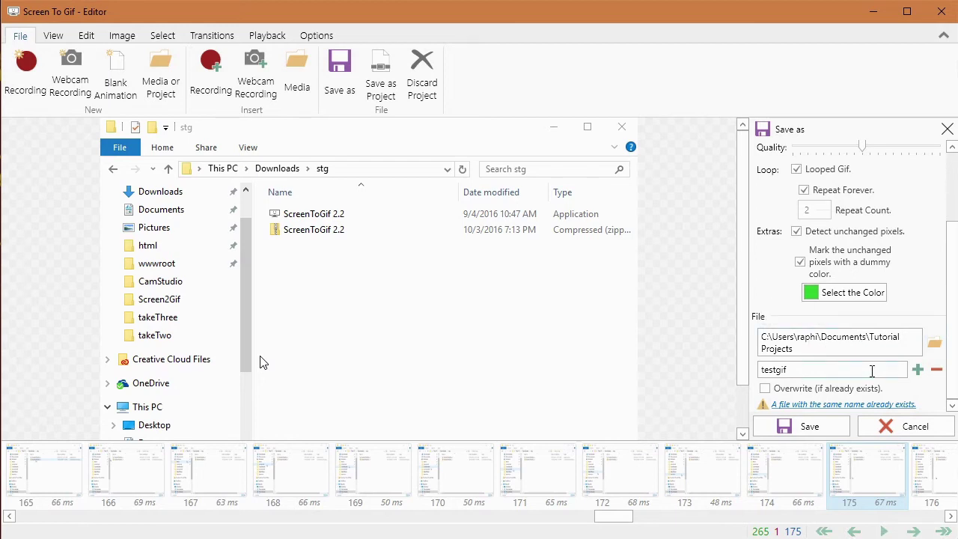
# Set the export folder to Tutorial Projects\stg, enable Overwrite, and save as testgif
pyautogui.click(936, 344)
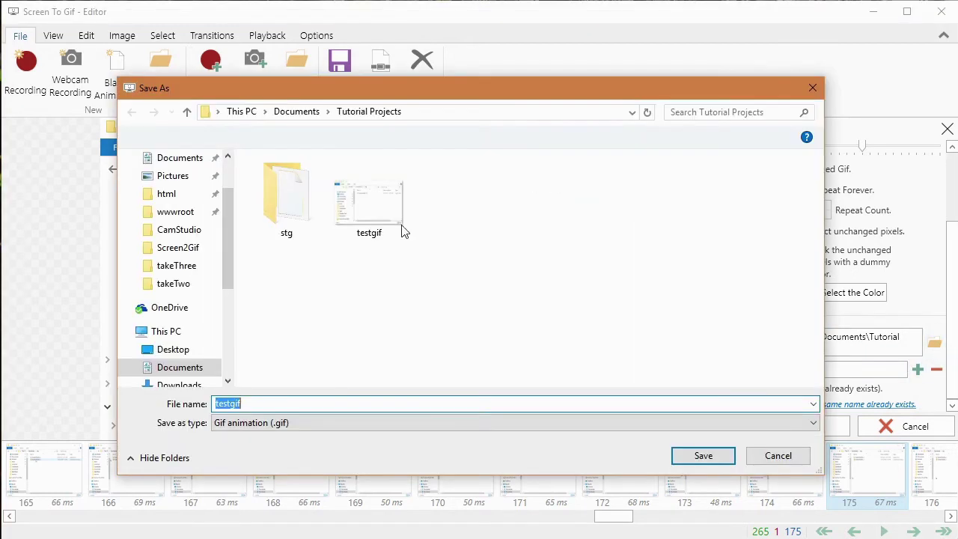
pyautogui.doubleClick(287, 198)
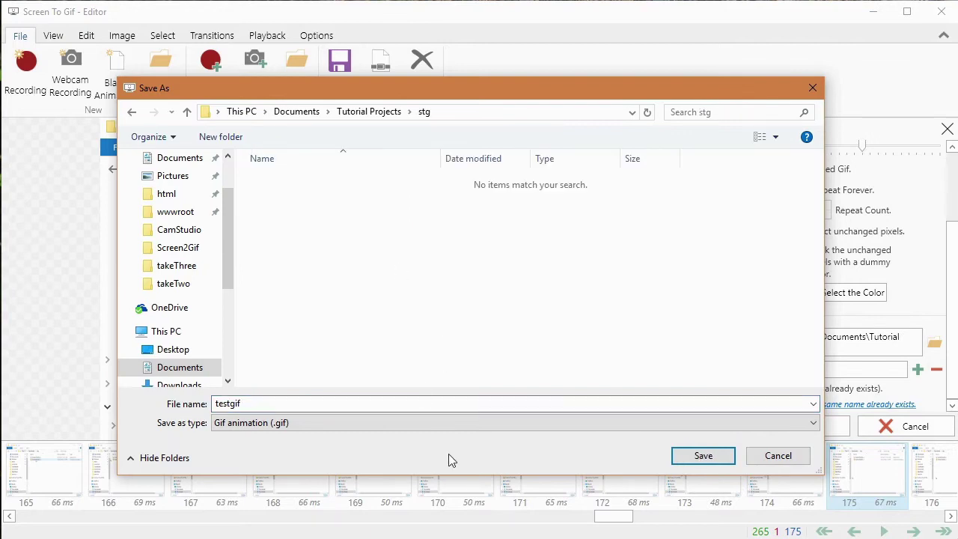
pyautogui.click(704, 456)
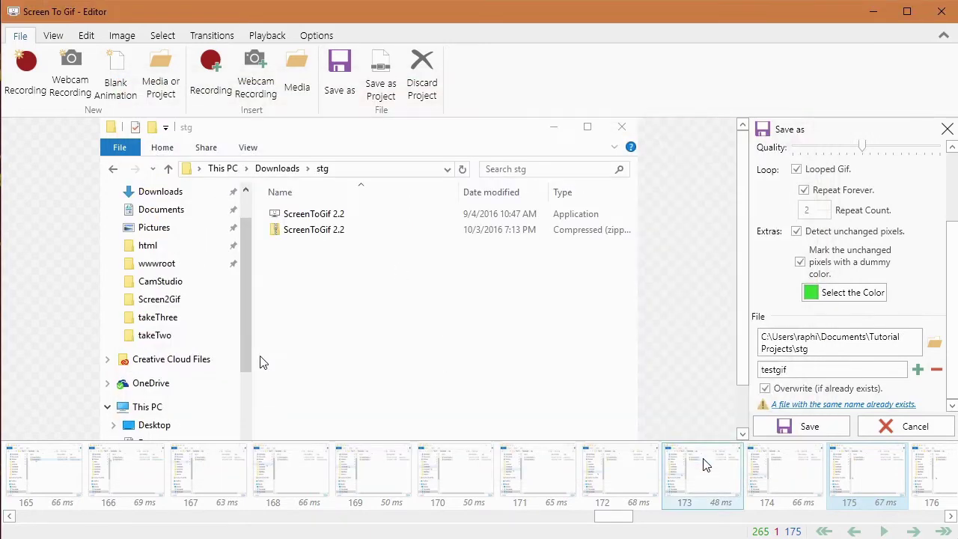
pyautogui.click(799, 427)
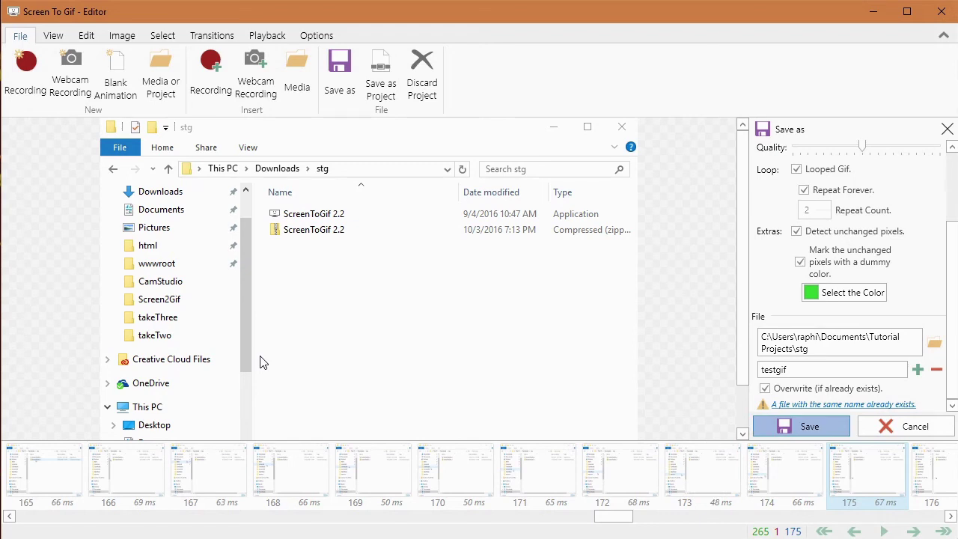
pyautogui.click(809, 429)
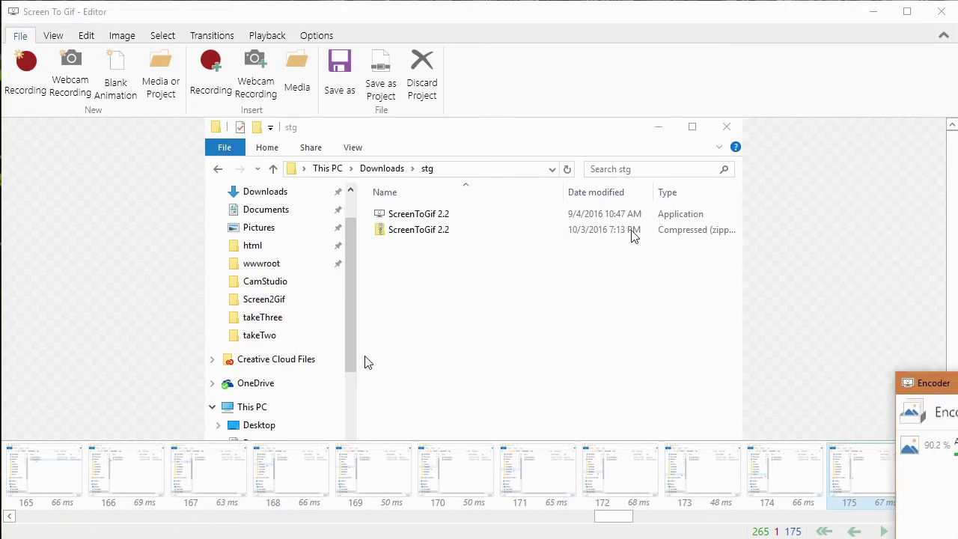
# Open the finished 329.5 KB testgif in Photos and watch it play back
pyautogui.moveTo(609, 192); pyautogui.dragTo(654, 188)
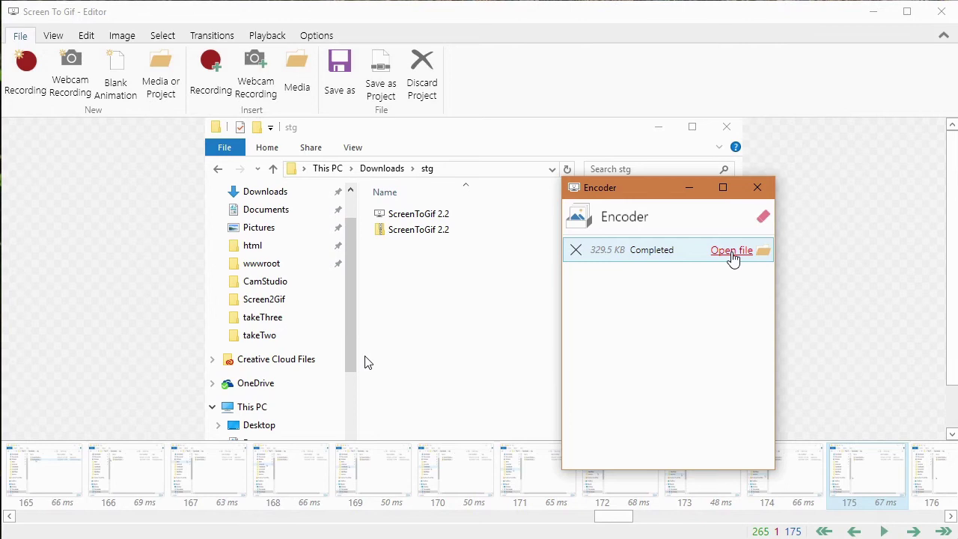
pyautogui.click(732, 252)
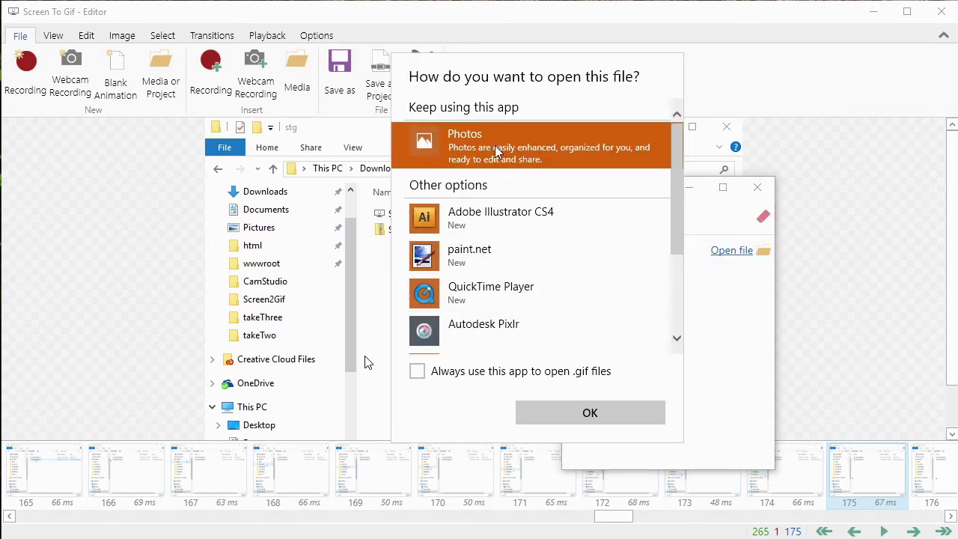
pyautogui.click(583, 413)
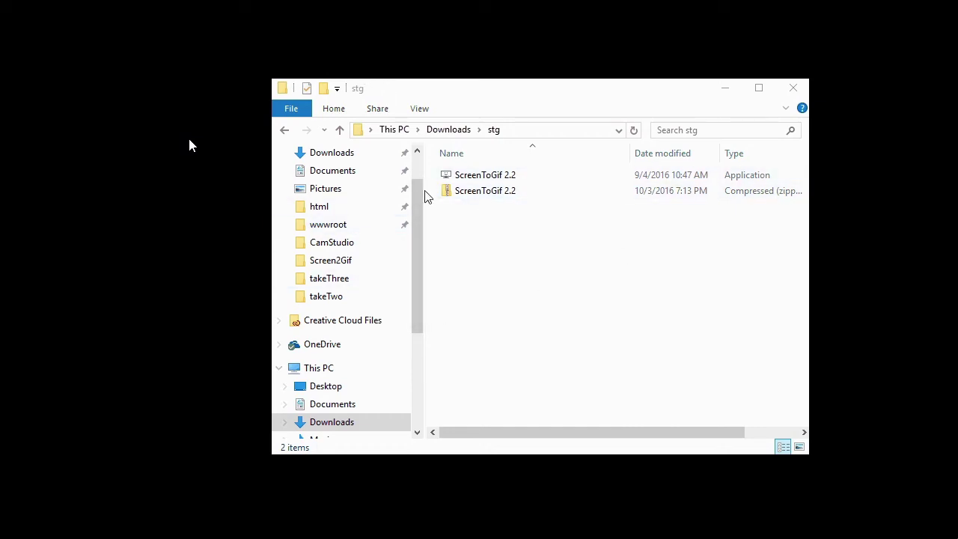
pyautogui.moveTo(419, 229); pyautogui.dragTo(402, 174)
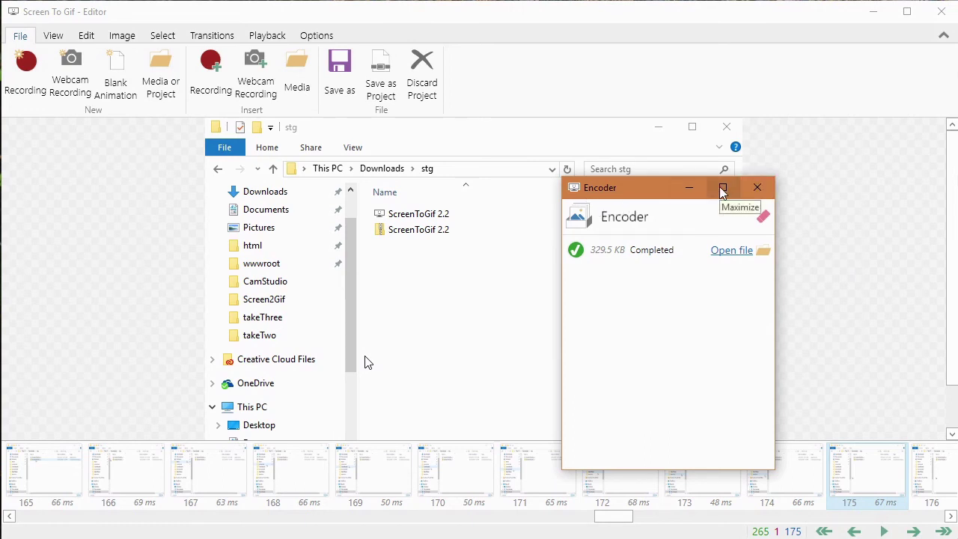
# Close the Encoder and Editor, move the stg Explorer window, and switch to Edge's Designer's Gate tab
pyautogui.click(764, 188)
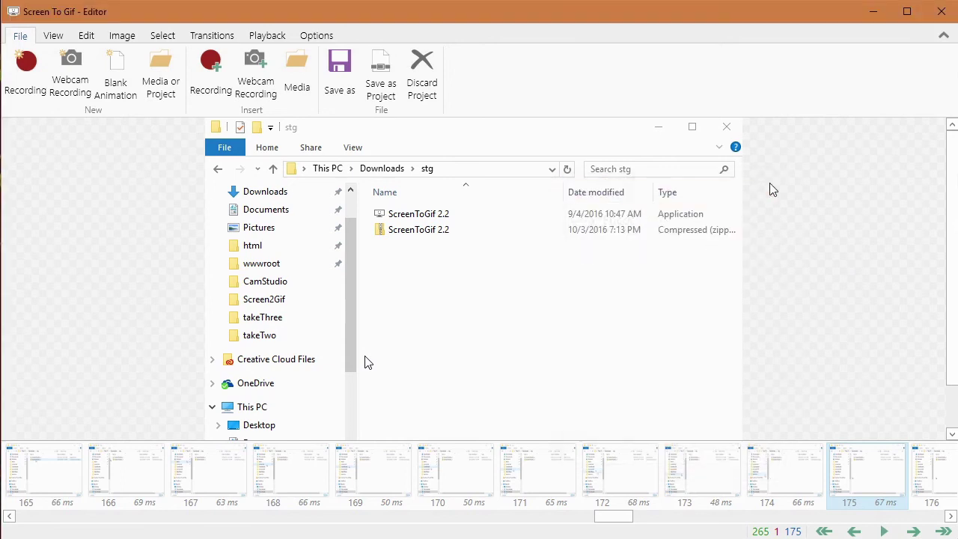
pyautogui.click(941, 11)
pyautogui.moveTo(377, 45); pyautogui.dragTo(285, 68)
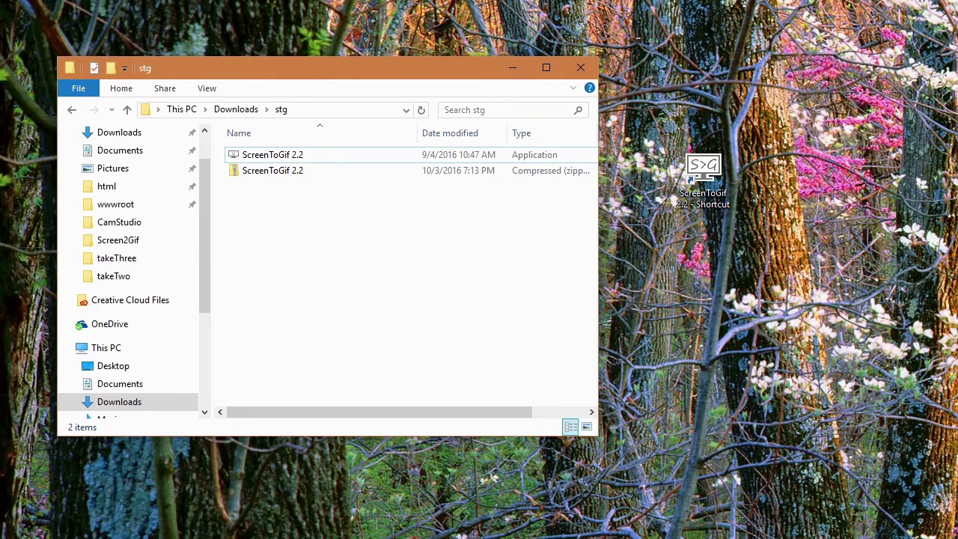
pyautogui.press('super')
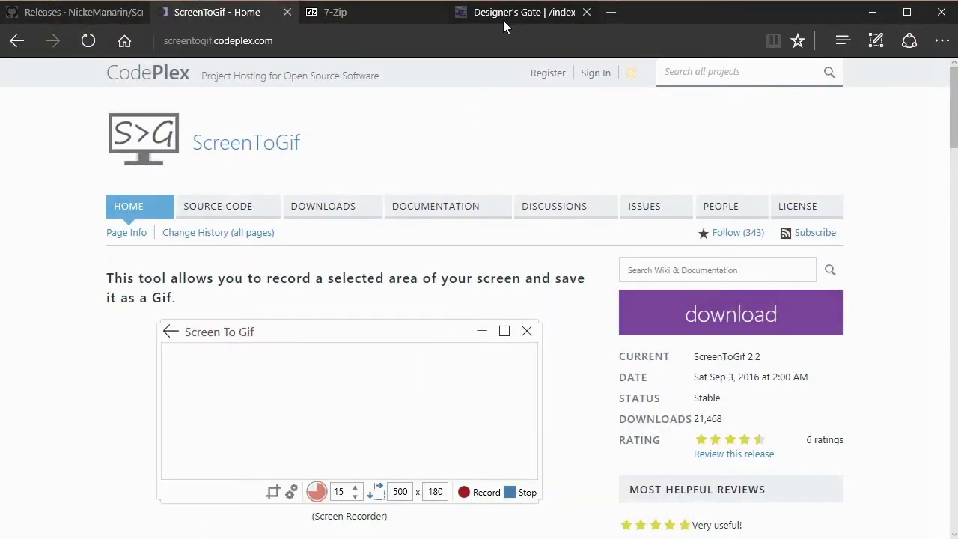
pyautogui.click(509, 16)
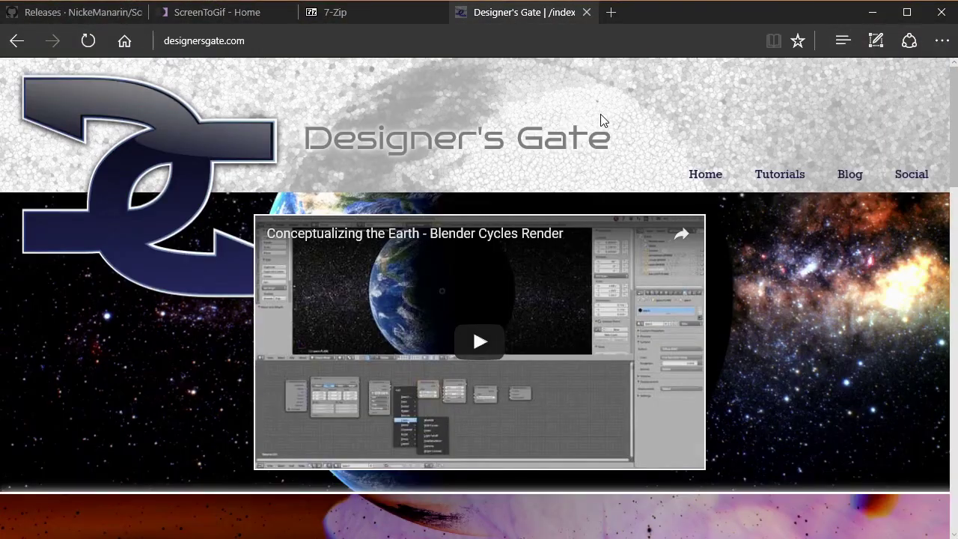